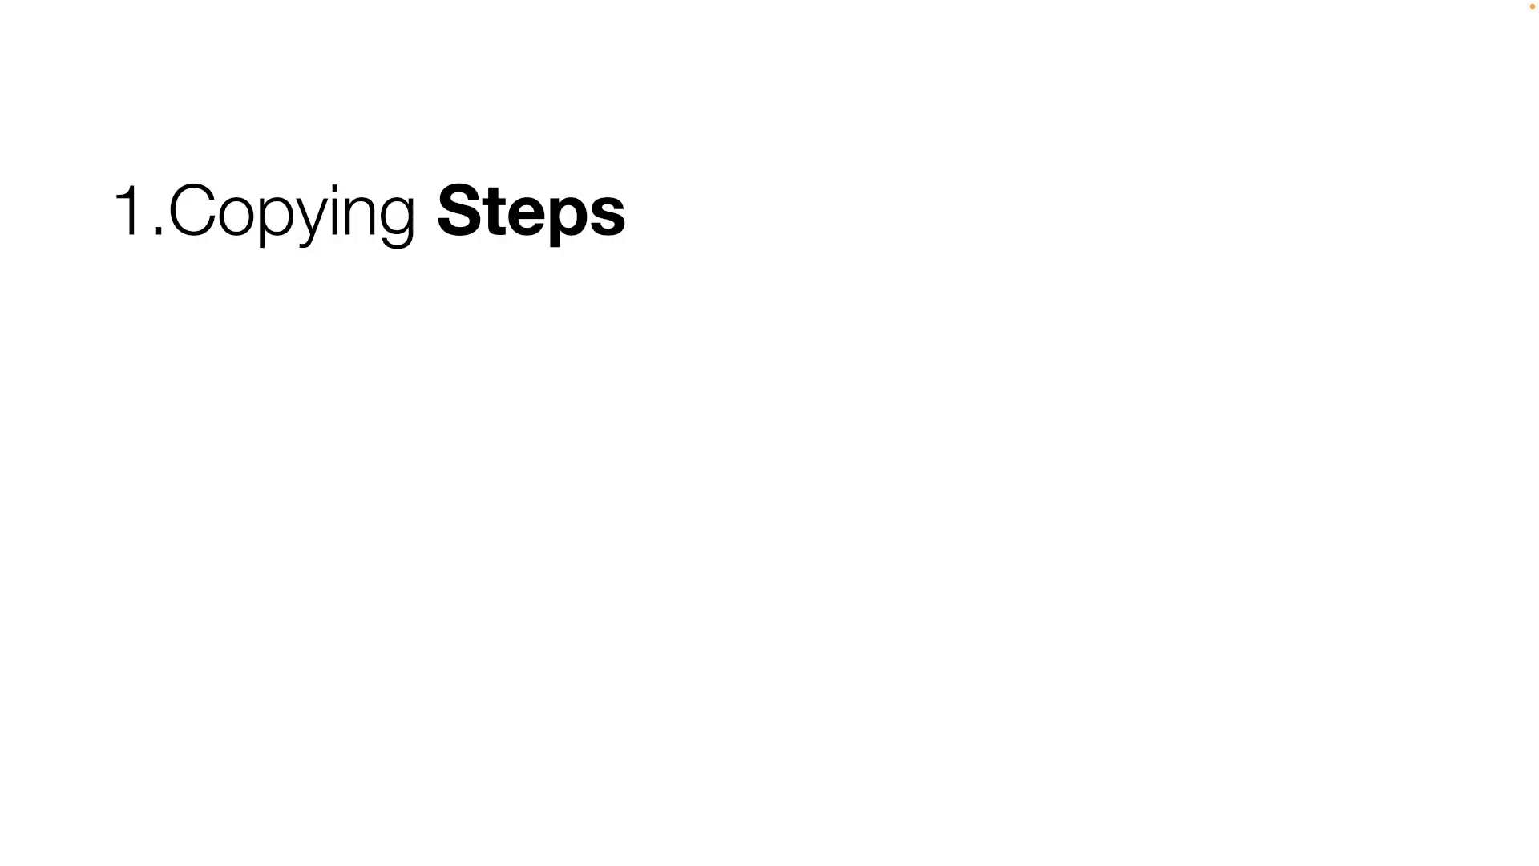
key(Right)
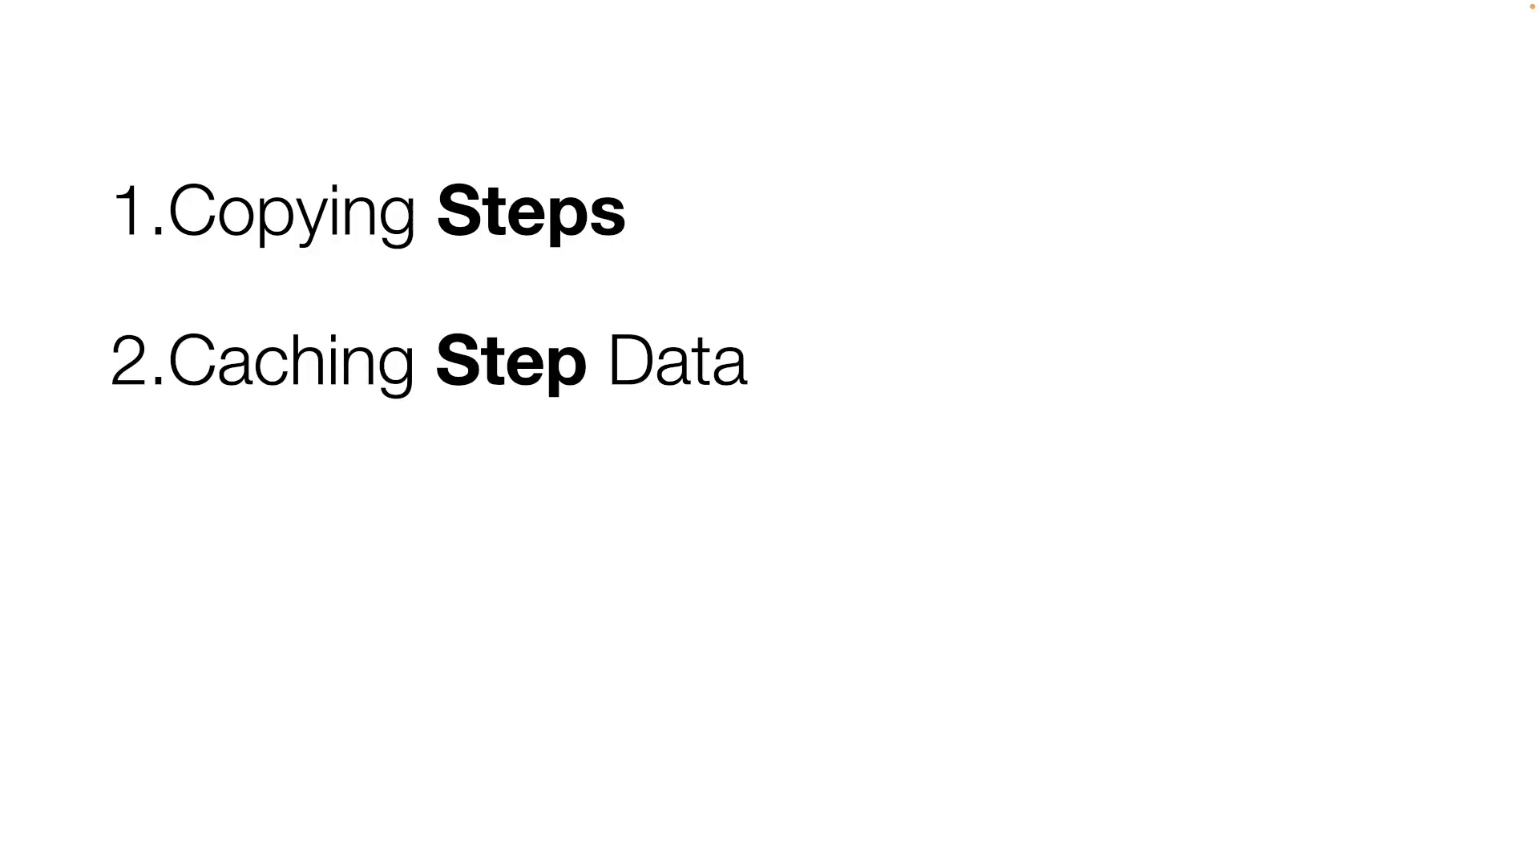
key(Right)
key(Right)
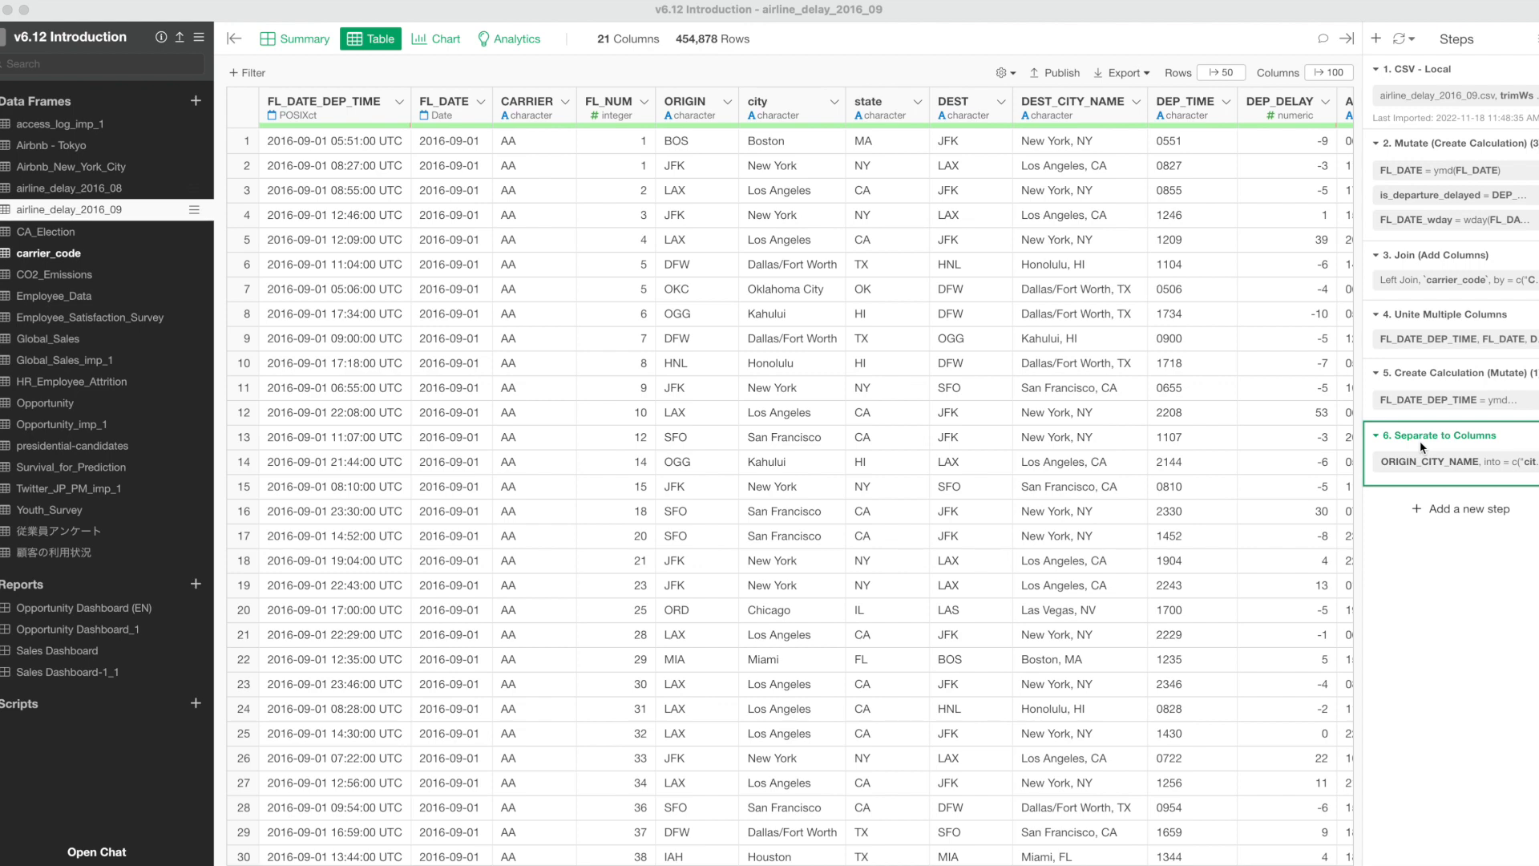
Show airline_delay_2016_08 as a table, and copy the steps from Mutate through Separate to Columns in airline_delay_2016_09.
click(68, 190)
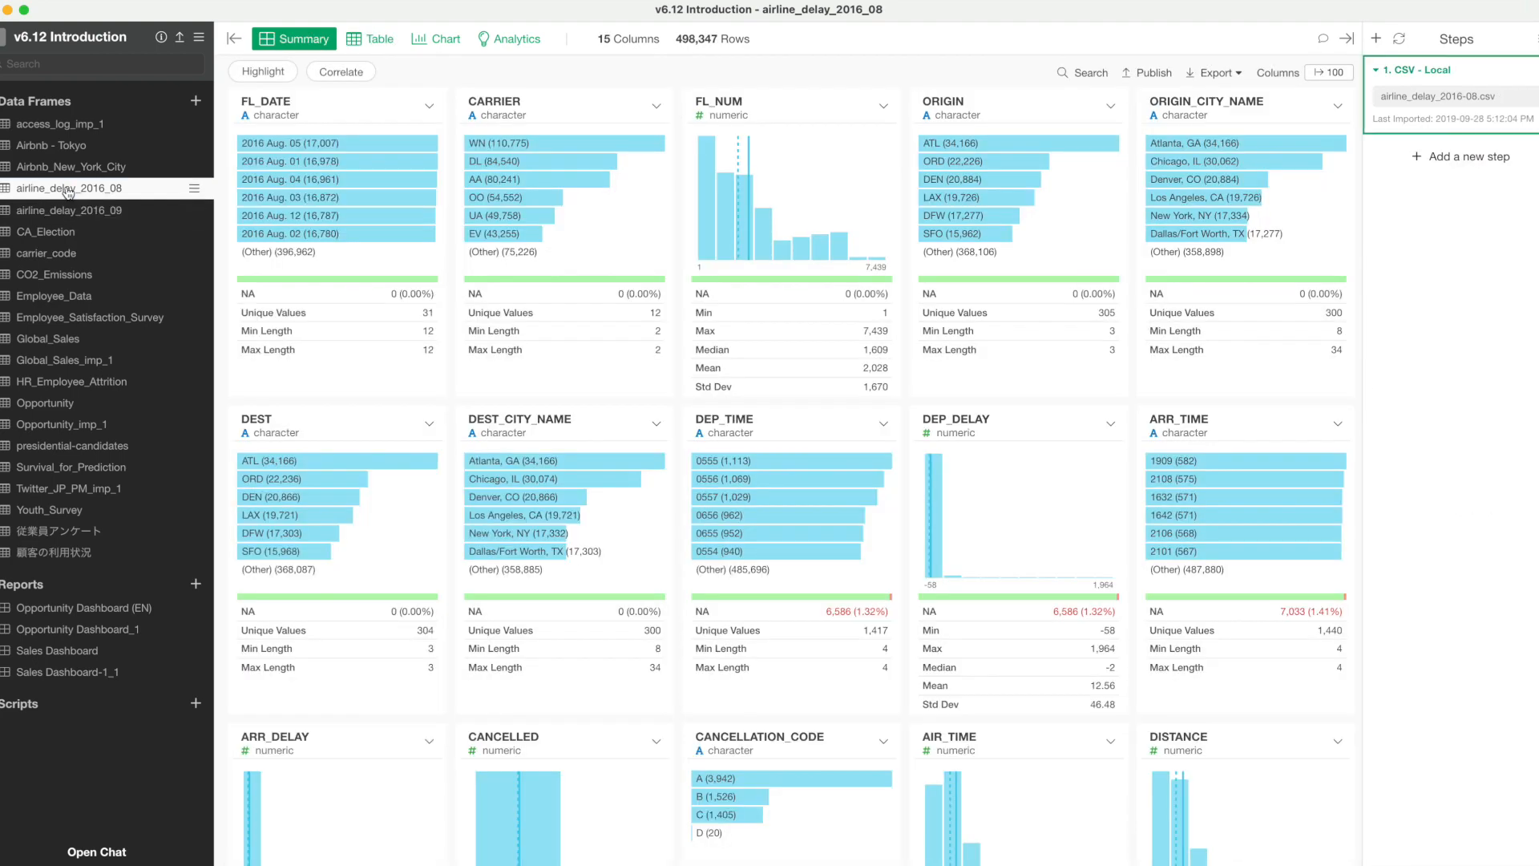
click(380, 45)
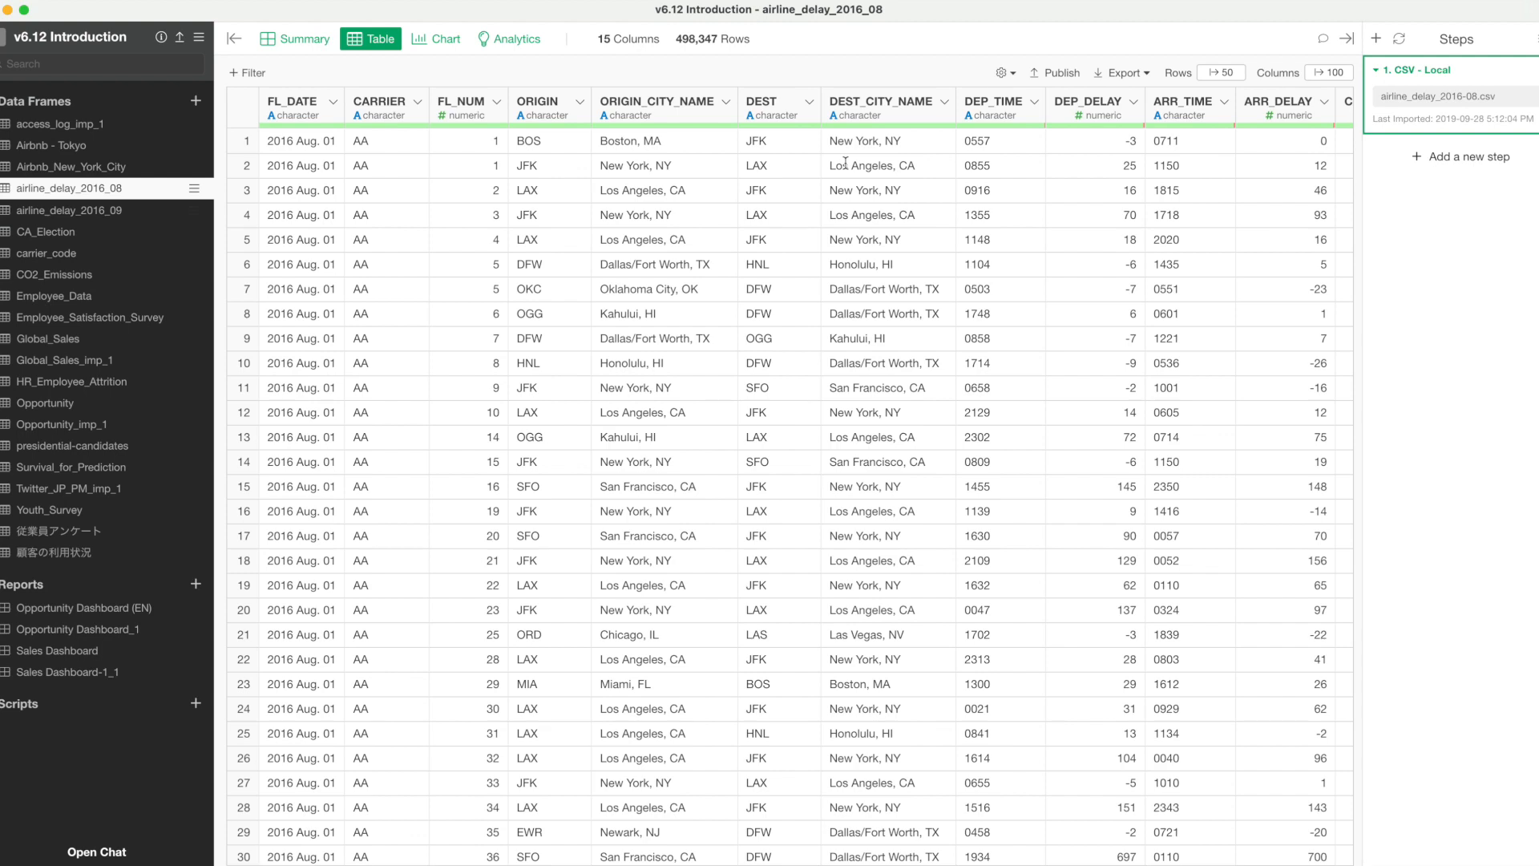
click(76, 210)
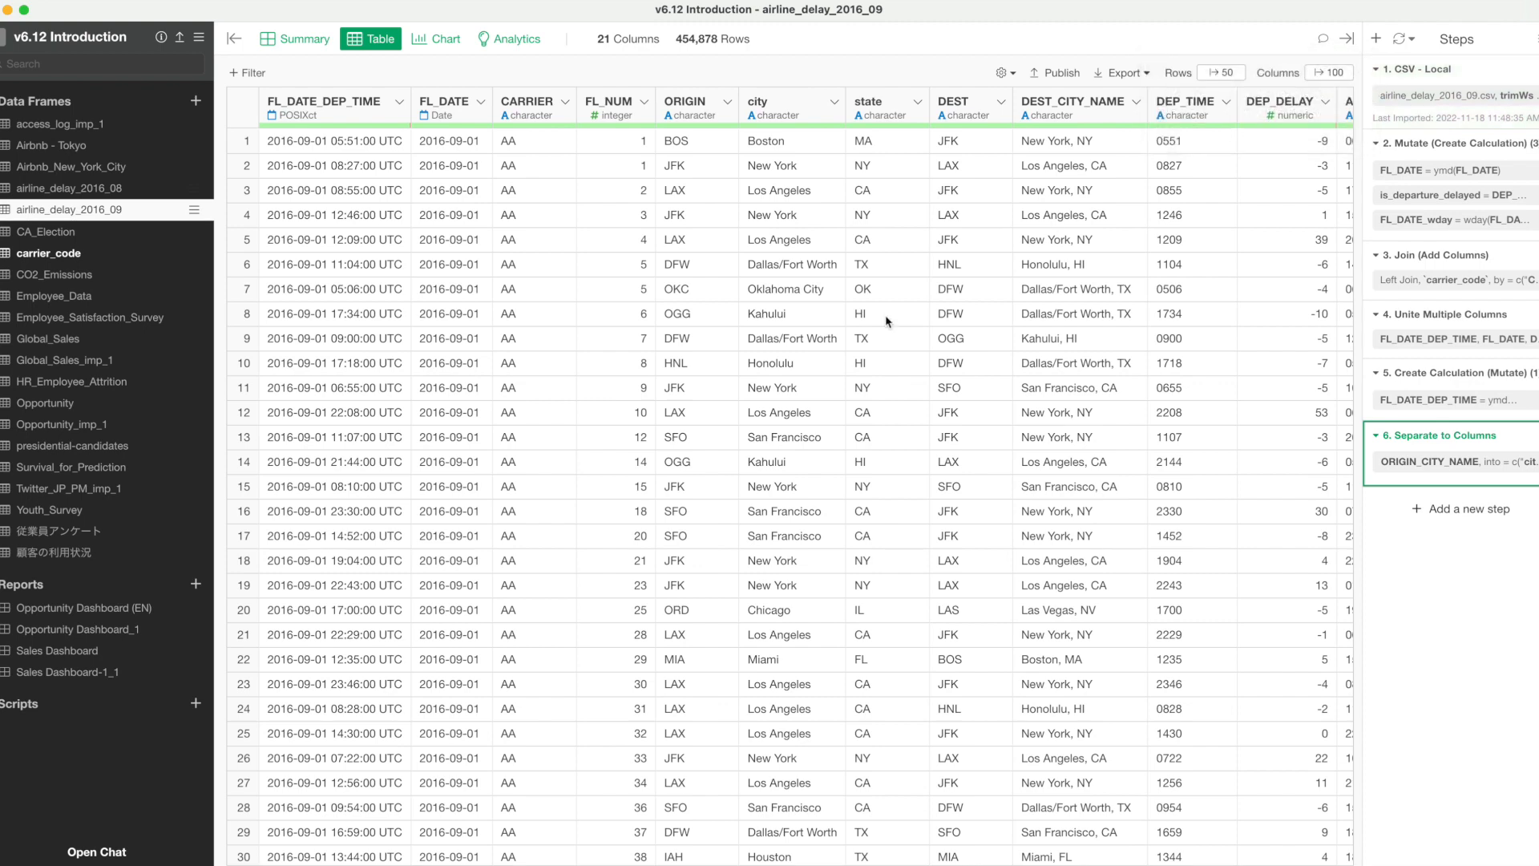
click(1395, 145)
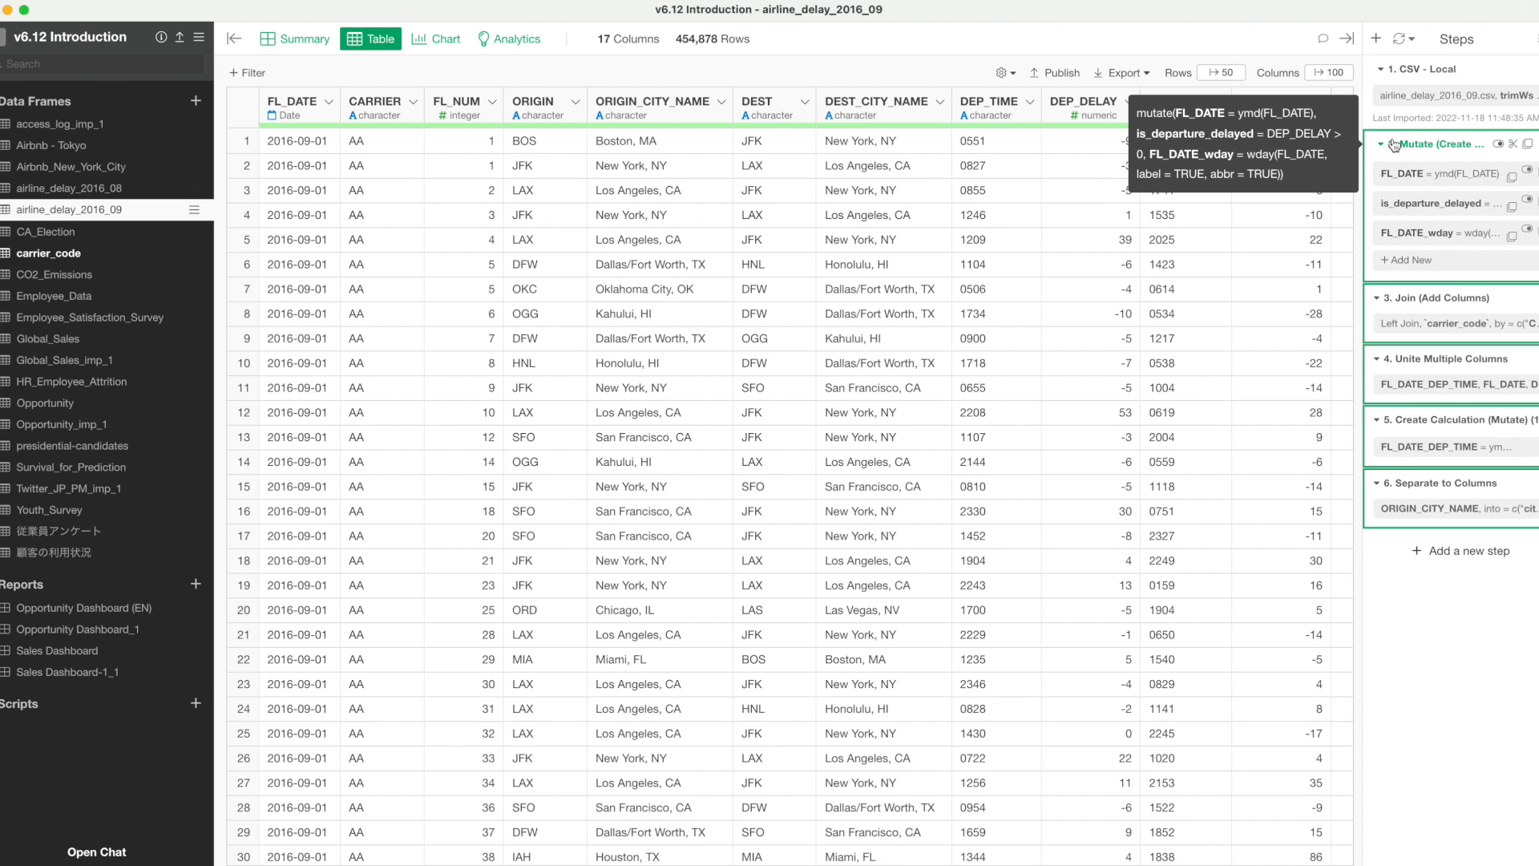
click(1529, 148)
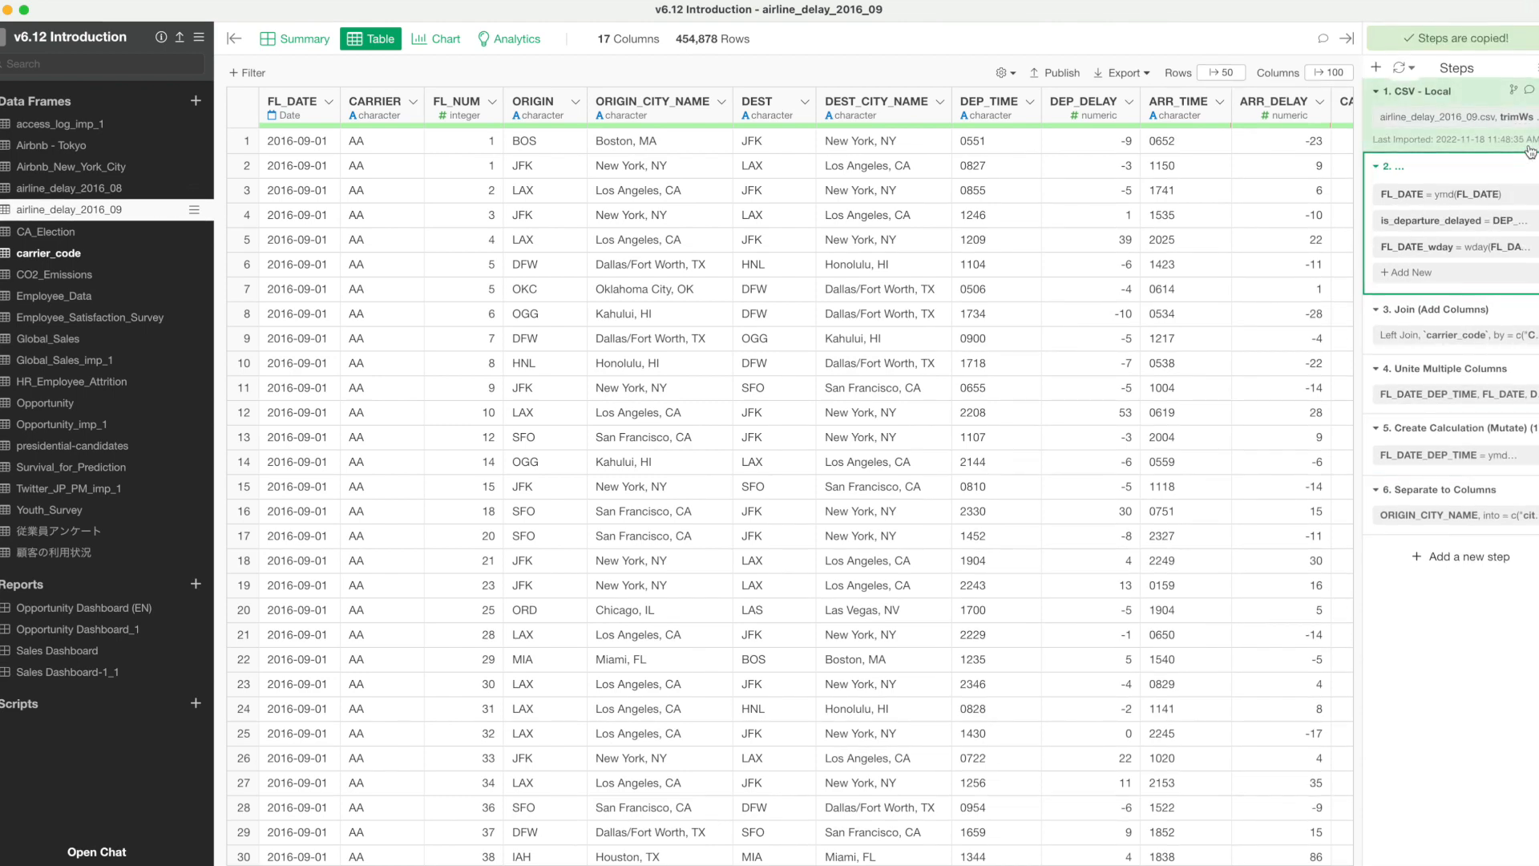
Paste the copied steps into the airline_delay_2016_08 data frame after its CSV source step.
click(94, 190)
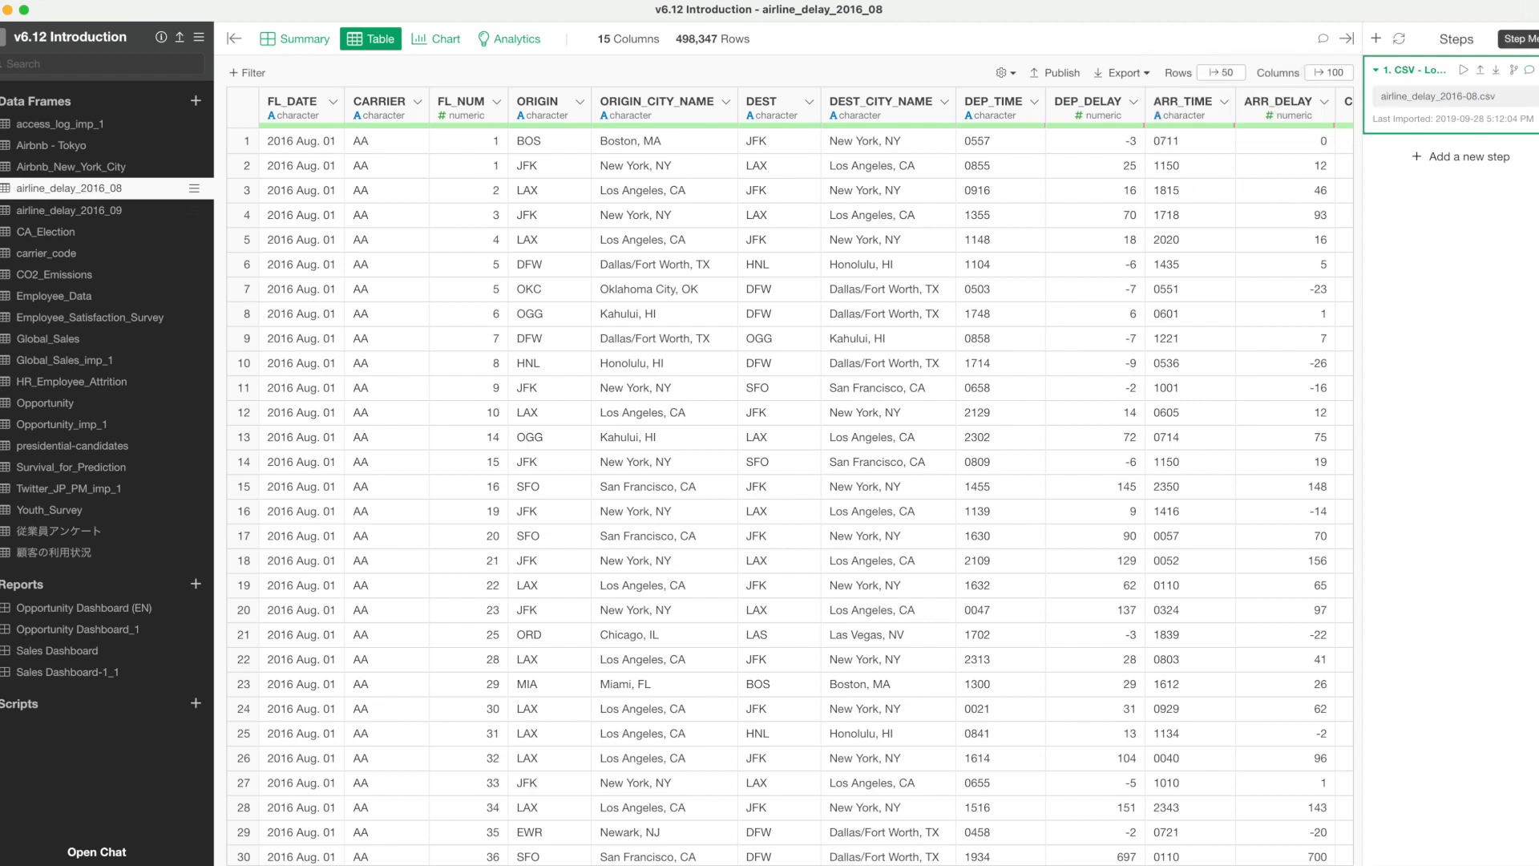
click(1538, 38)
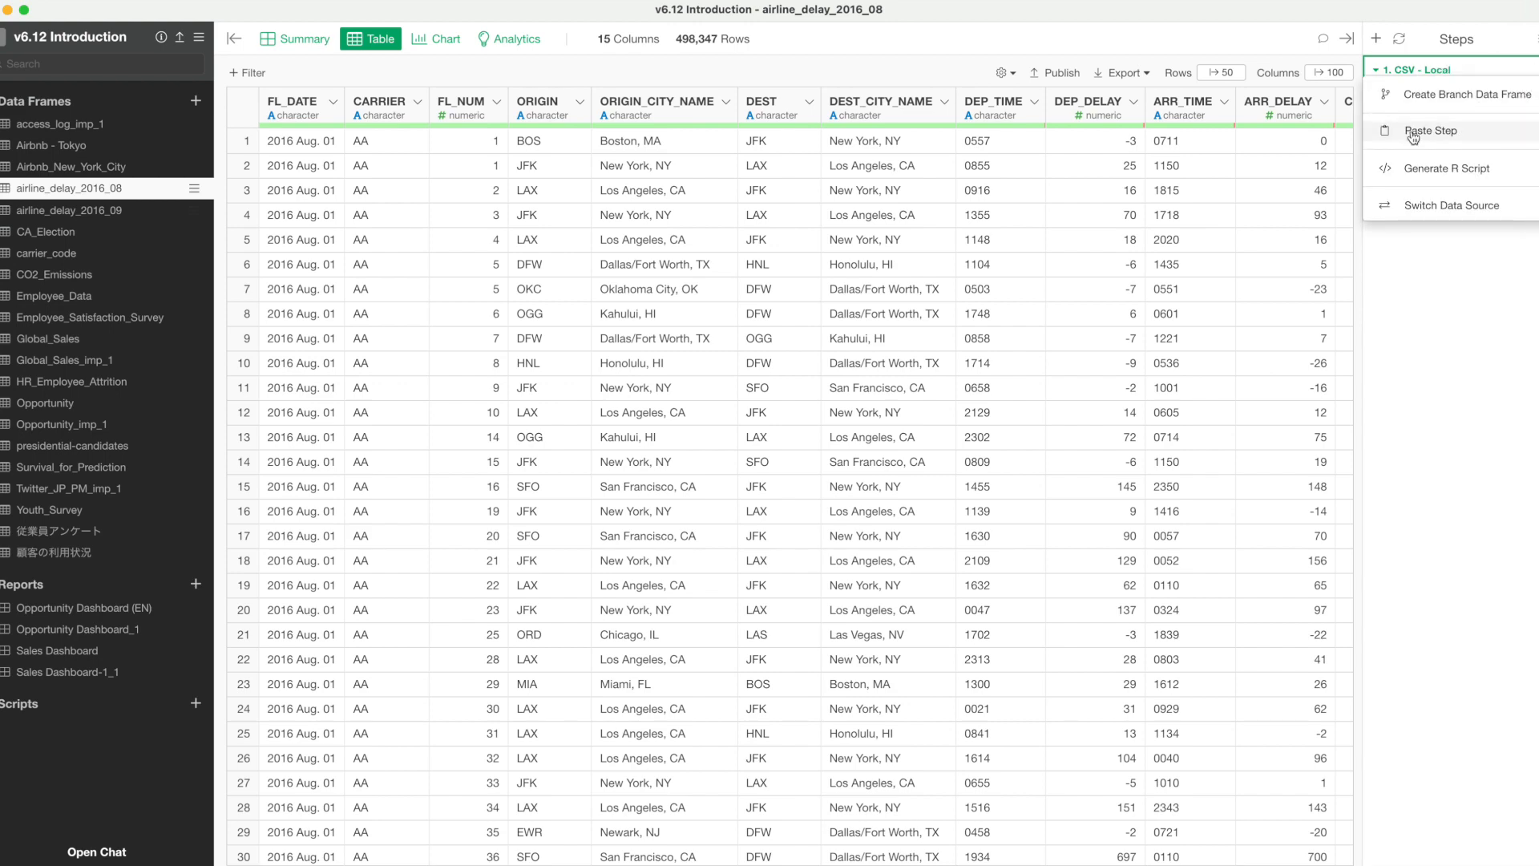
click(1473, 136)
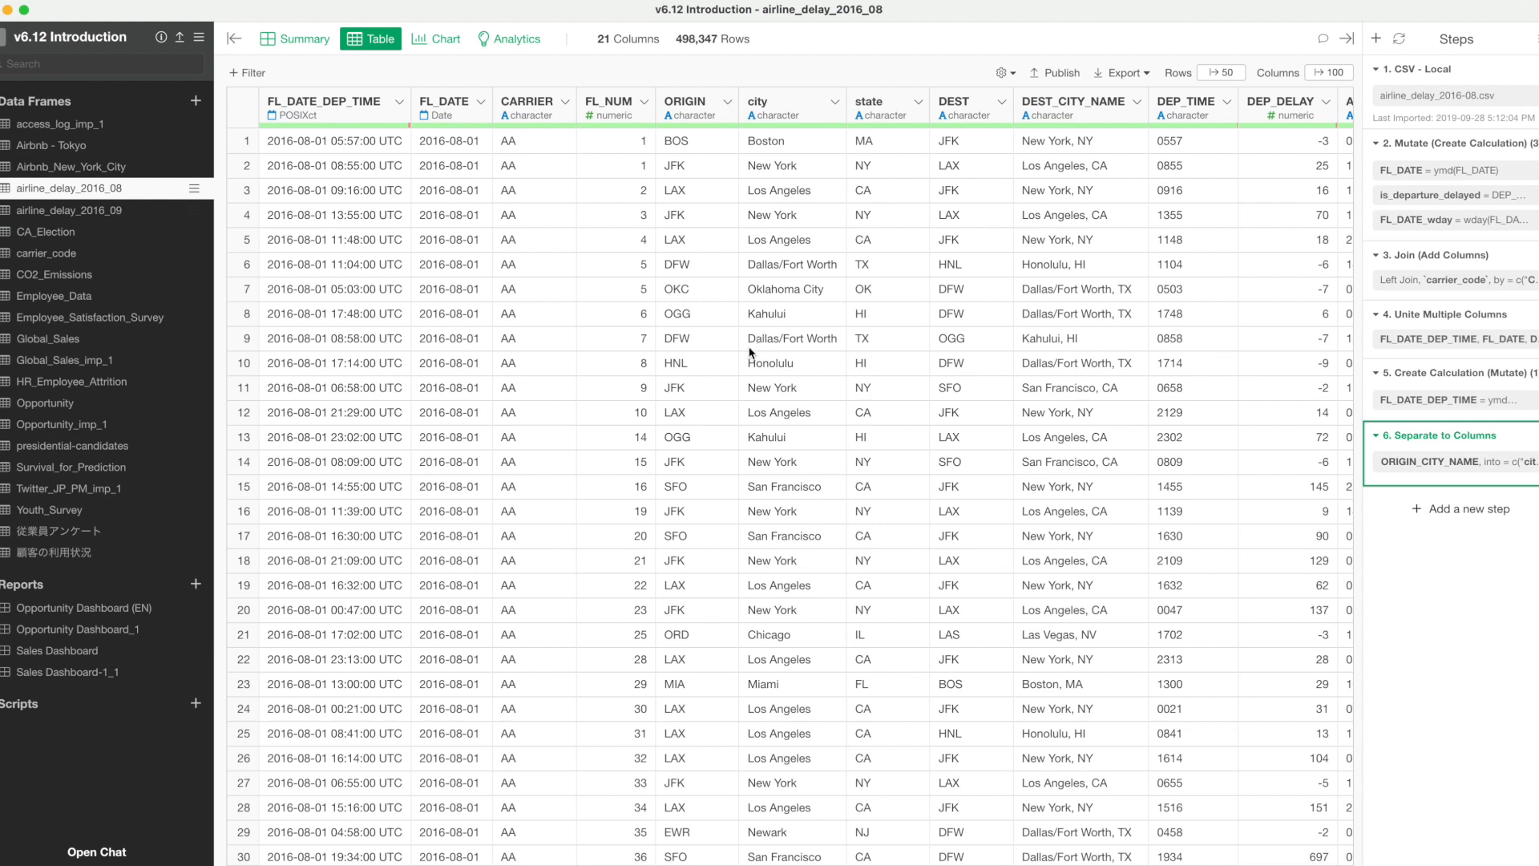
Cache the data of the Separate to Columns step in airline_delay_2016_08.
mouse_move(1211, 128)
mouse_move(1447, 450)
mouse_move(1405, 325)
mouse_move(1378, 459)
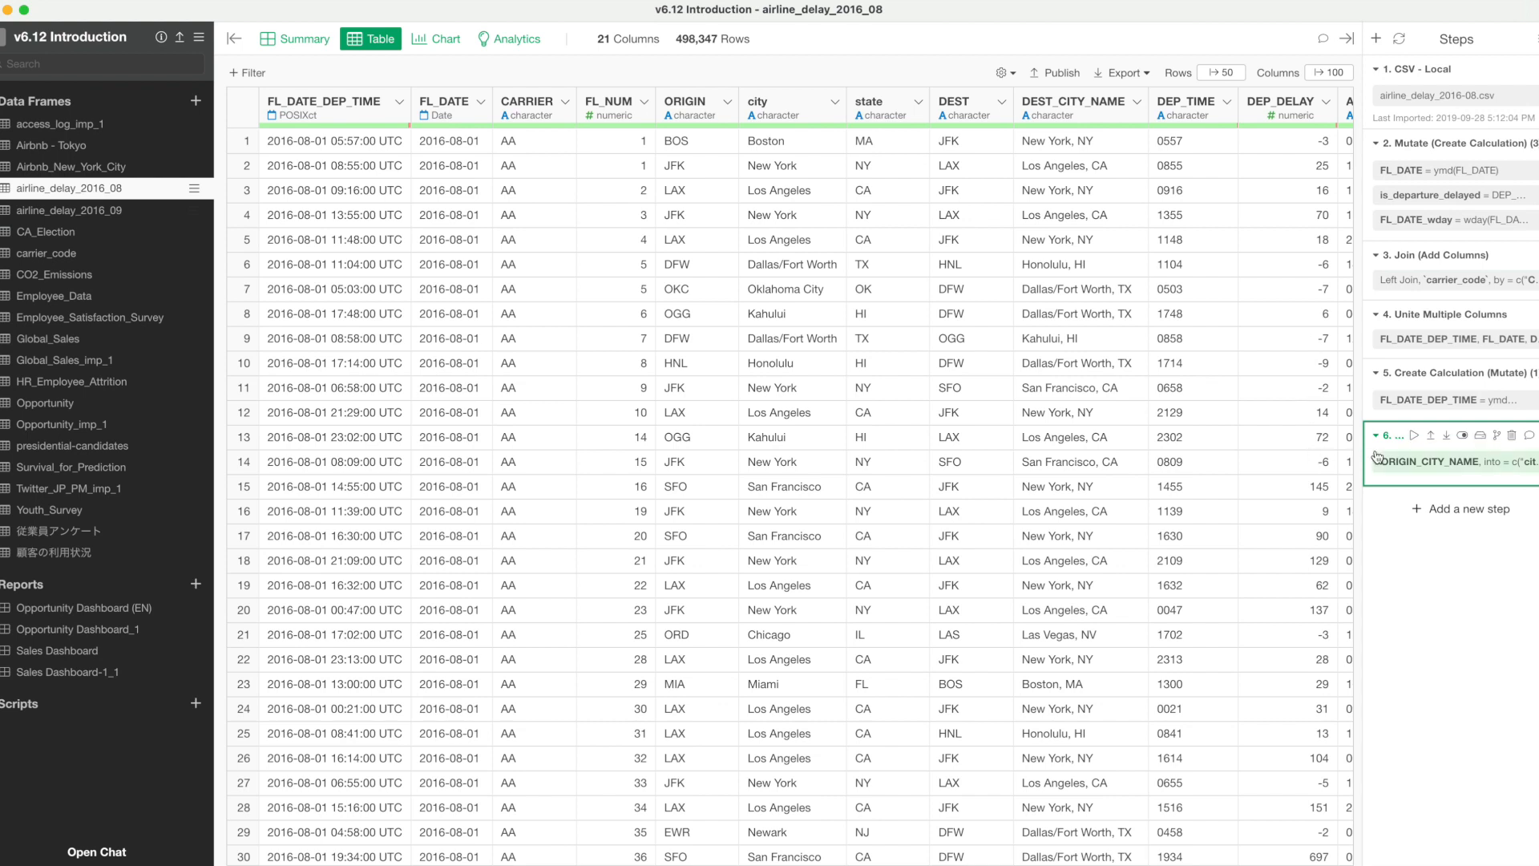
click(1483, 440)
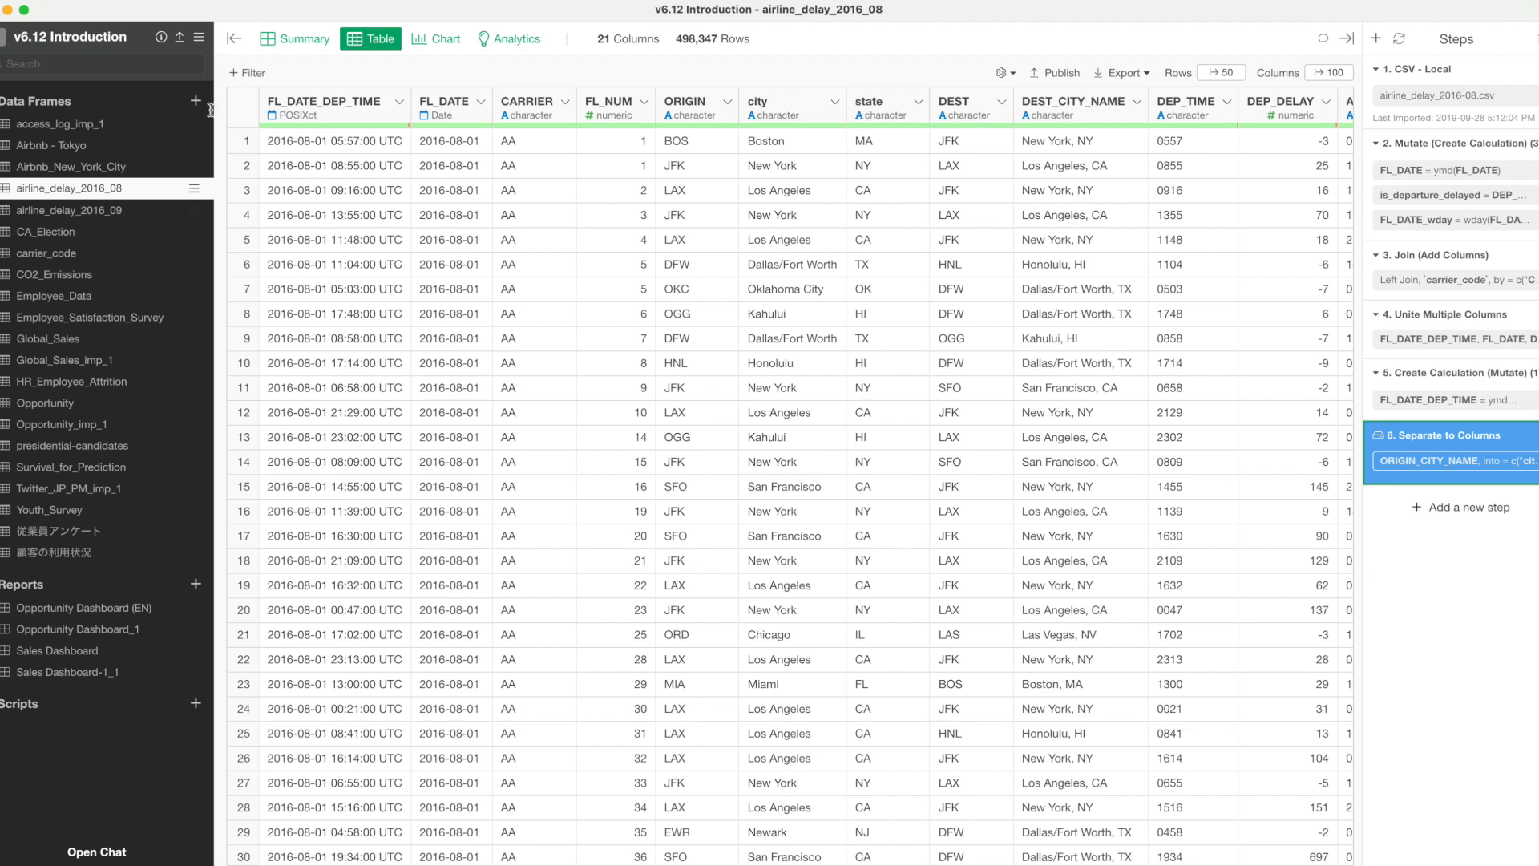
Close and reopen the v6.12 Introduction project, and view the data of airline_delay_2016_09 at its Join step.
click(2, 40)
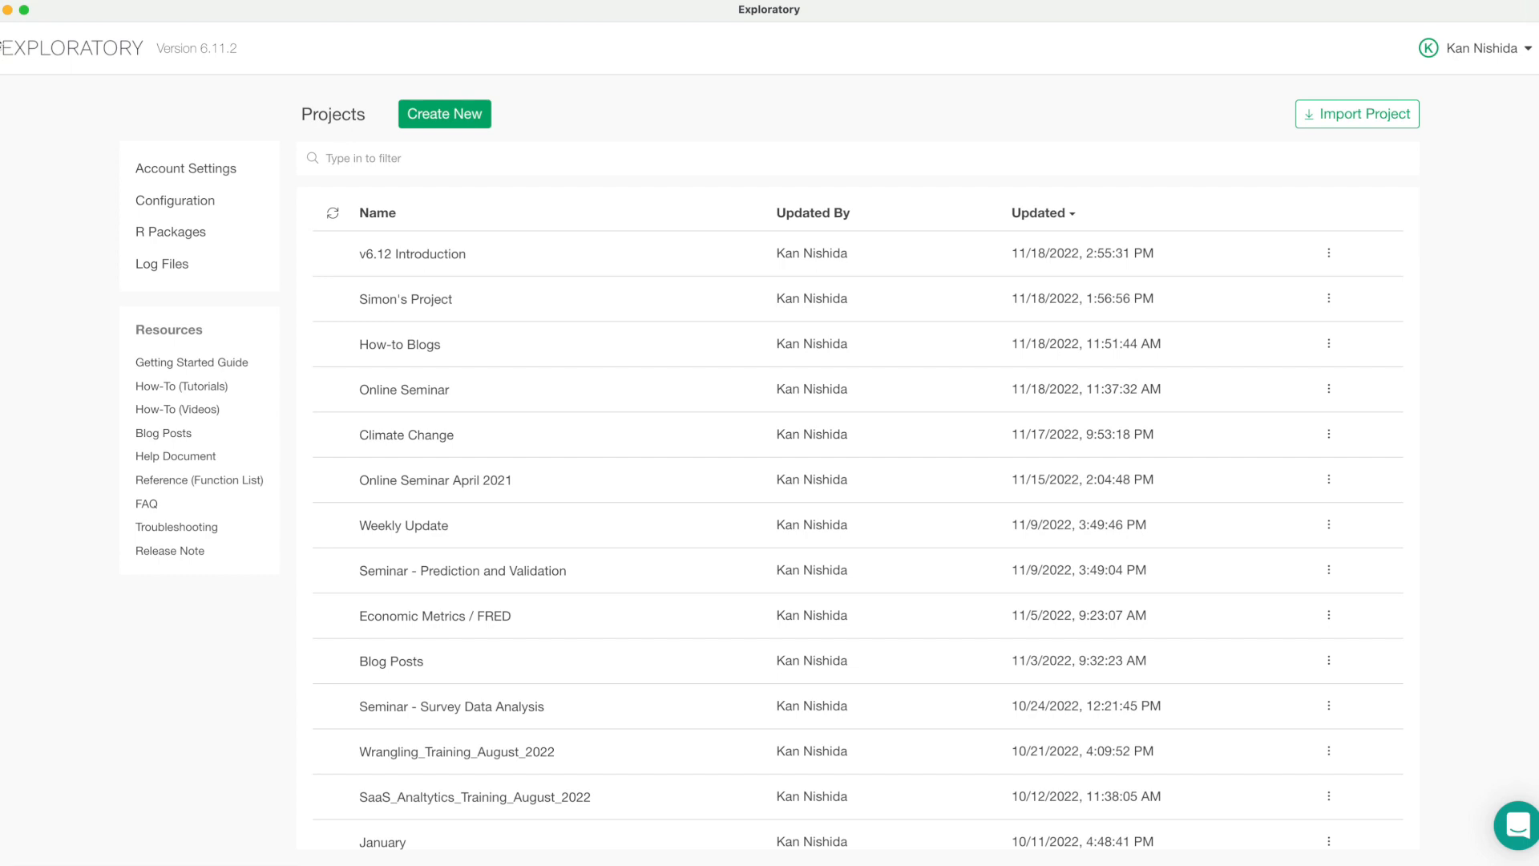
click(420, 258)
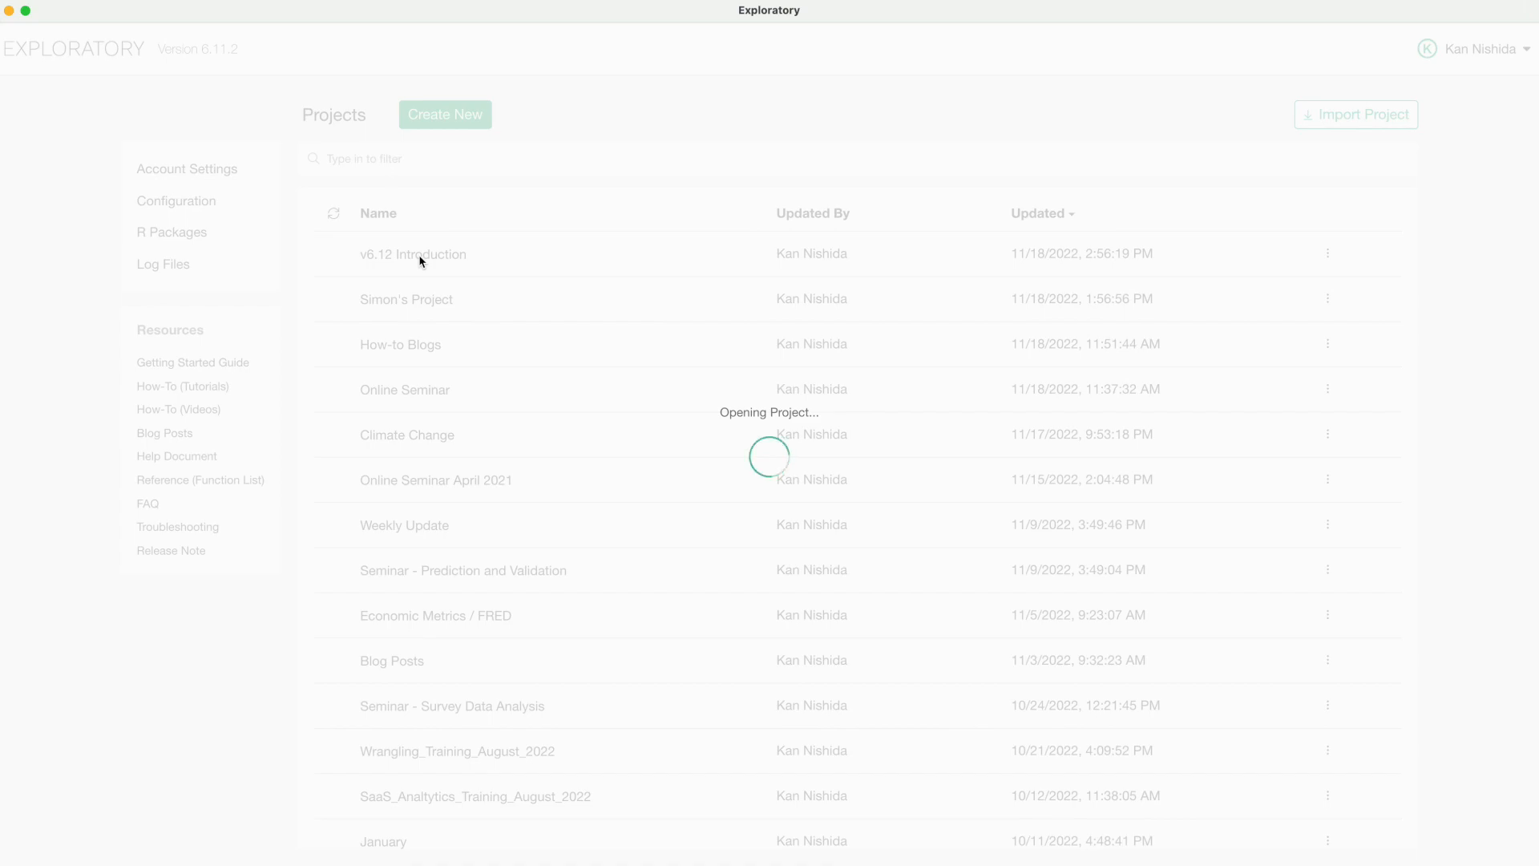
click(107, 213)
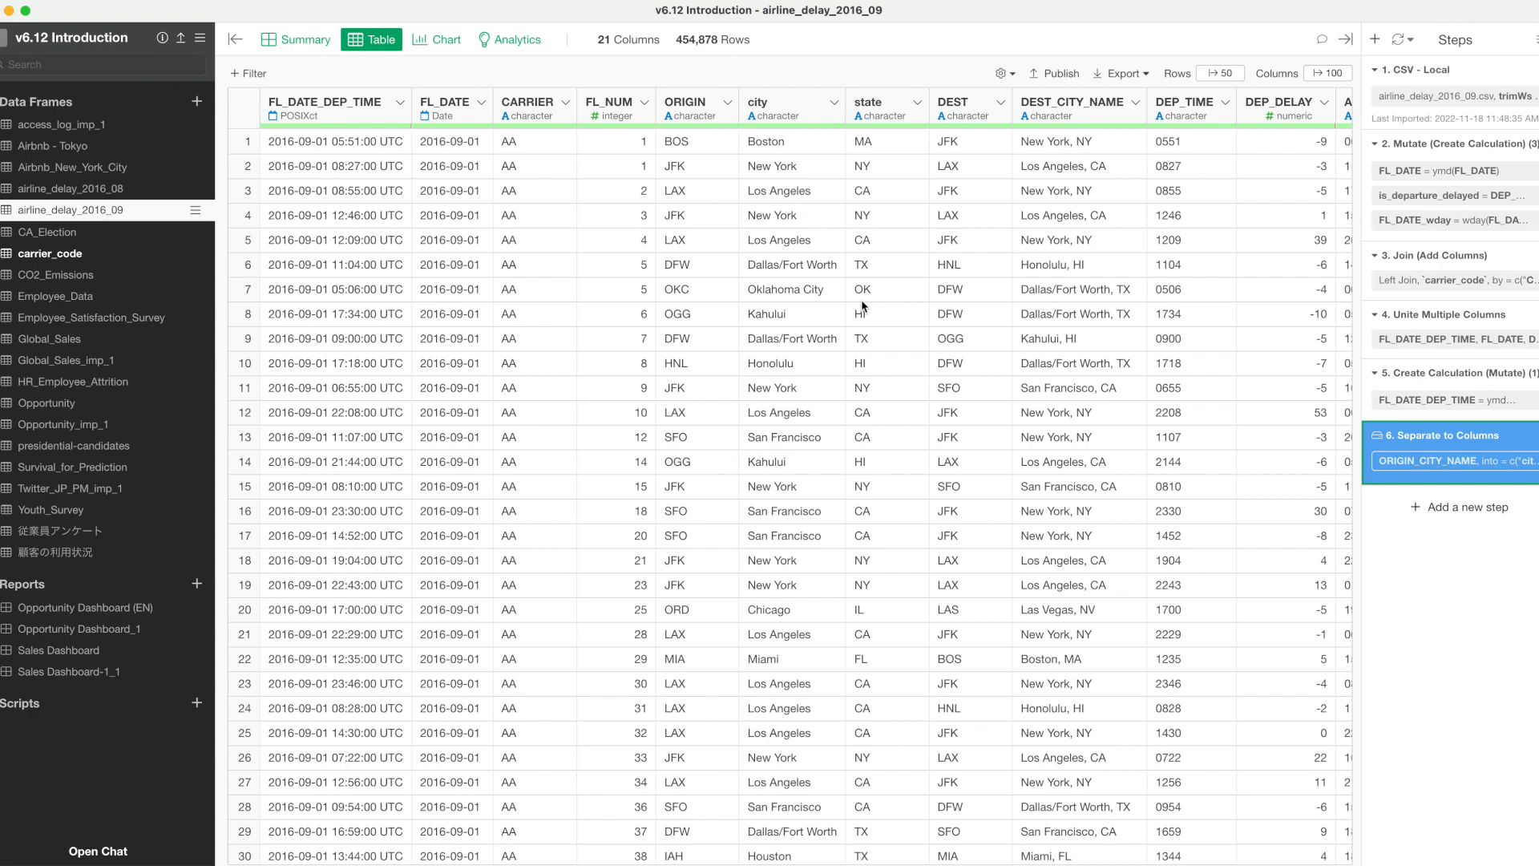
click(1435, 256)
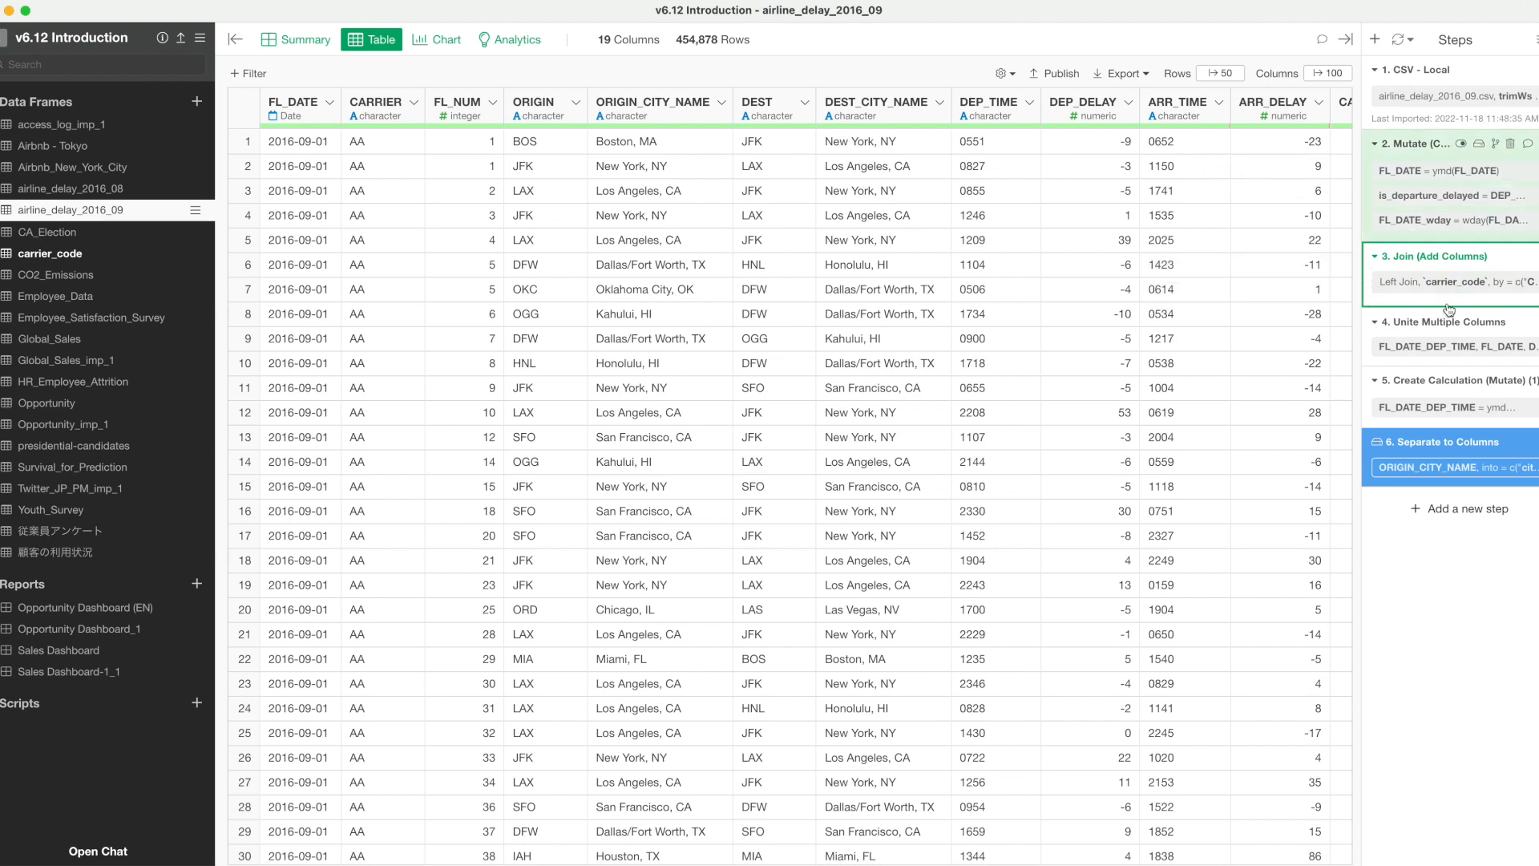
mouse_move(1457, 252)
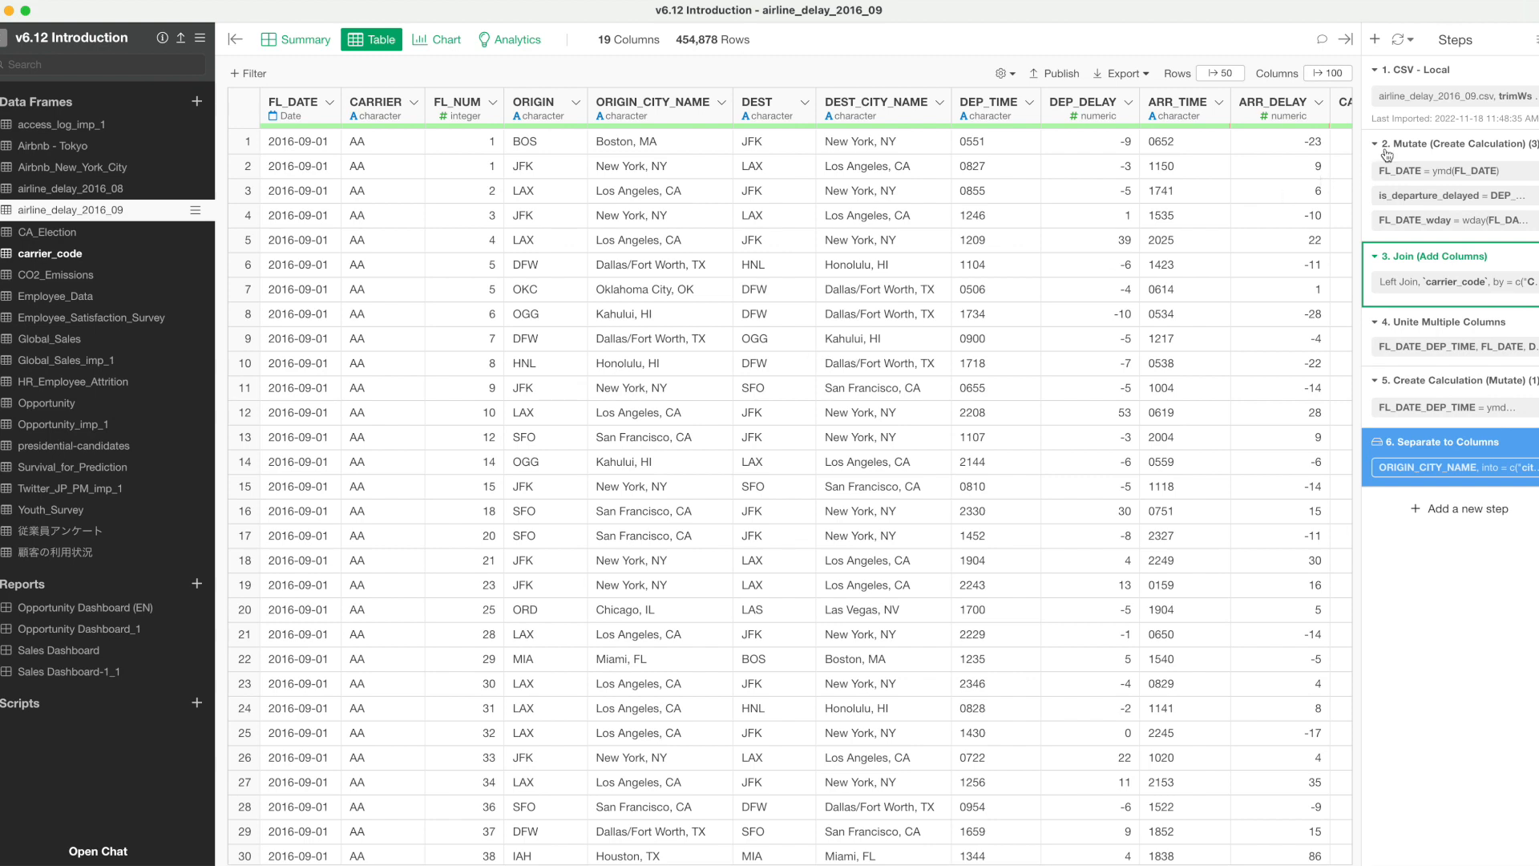
Add a new column calculation_1 computed as DEP_DELAY * 10 to the first Mutate step of airline_delay_2016_09.
click(1401, 153)
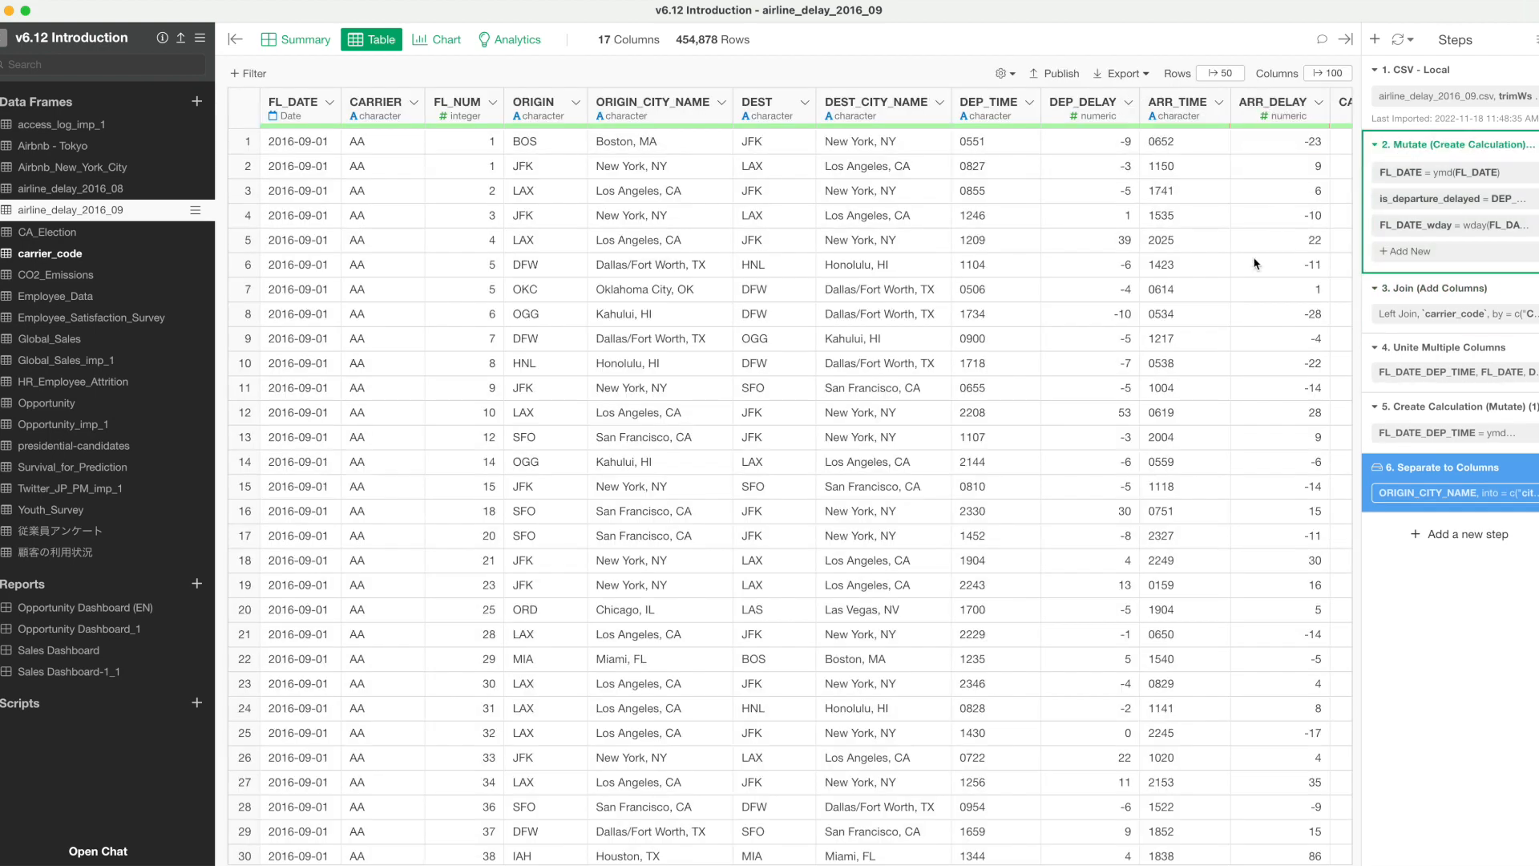
scroll(1256, 263, right, 5)
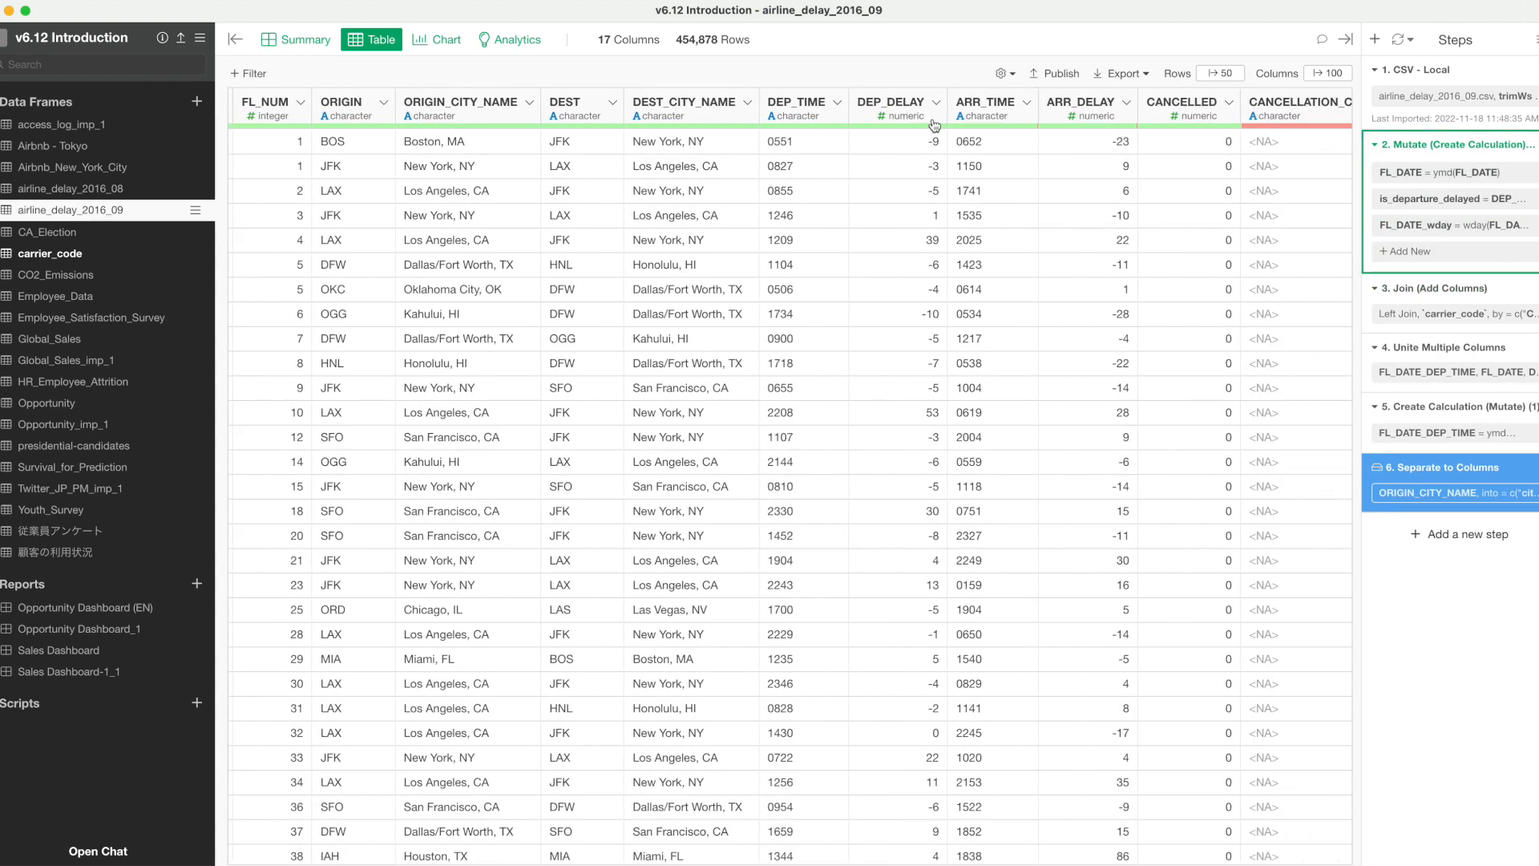
click(936, 103)
mouse_move(994, 259)
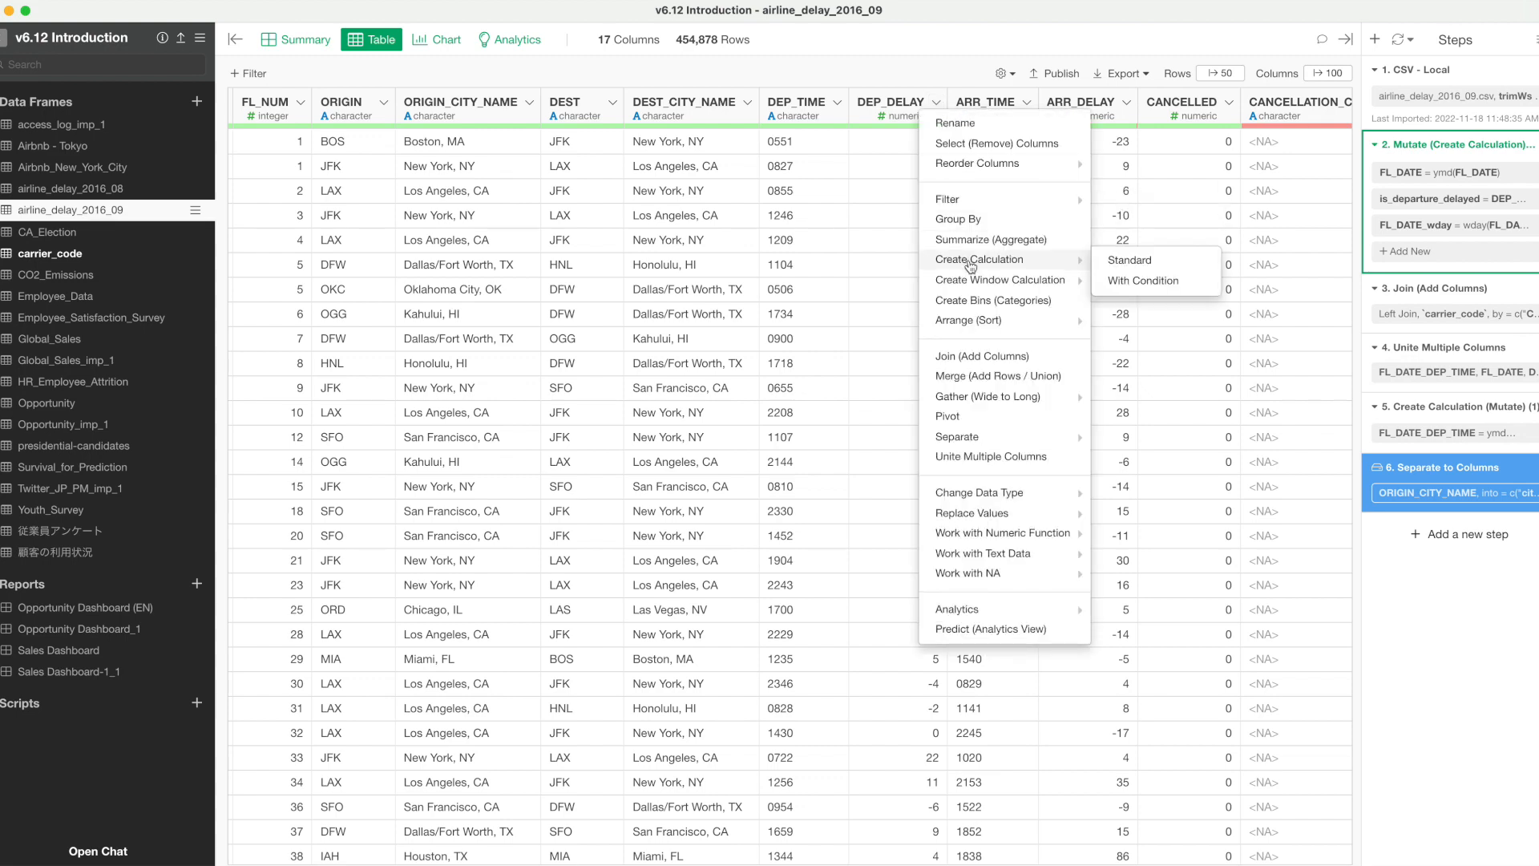
click(1122, 267)
text(11)
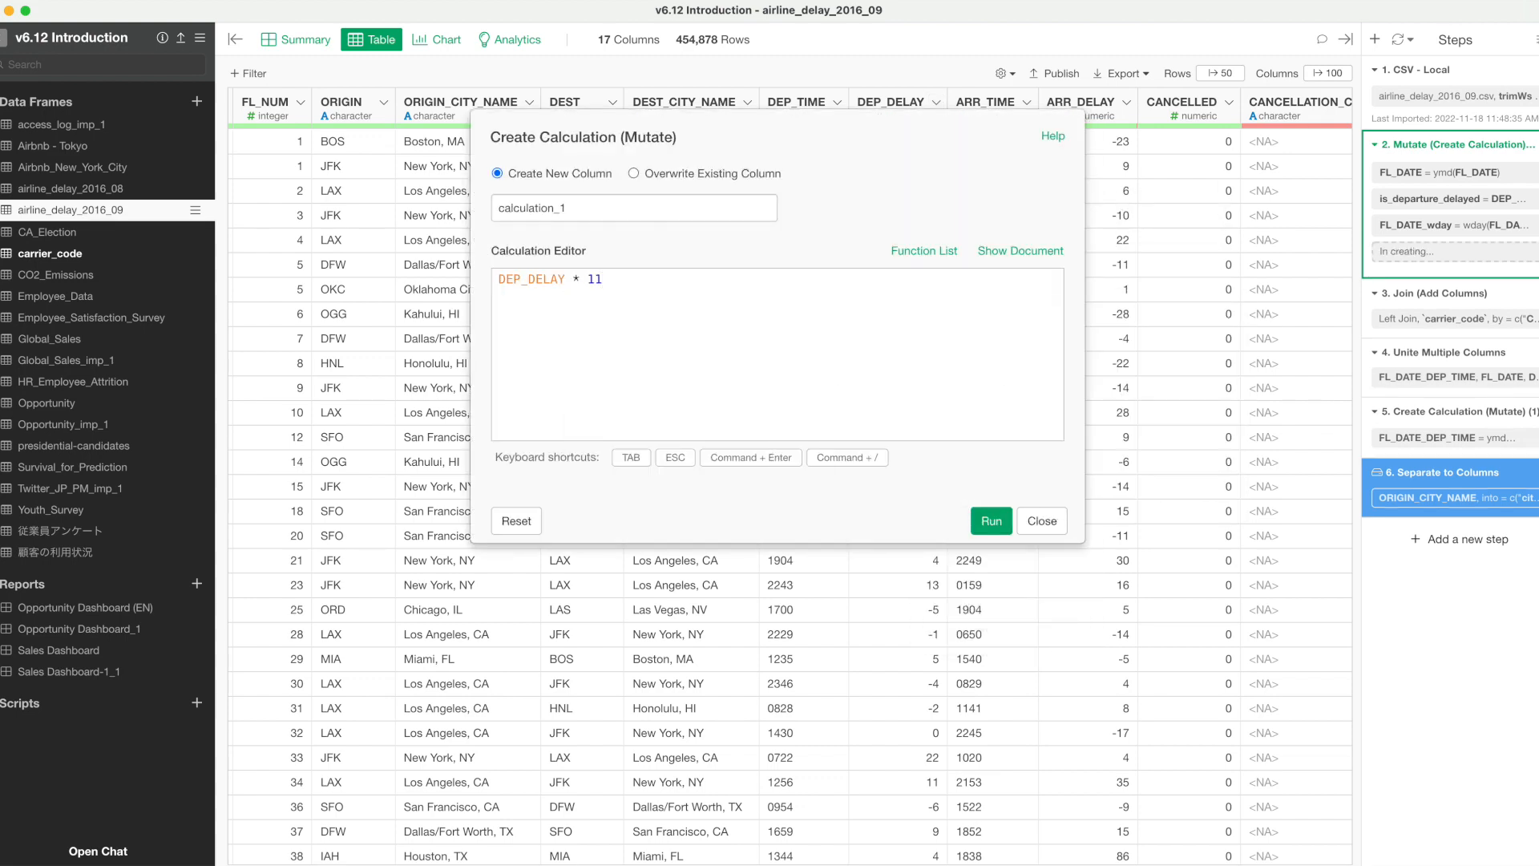
key(BackSpace)
text(0)
key(super+Return)
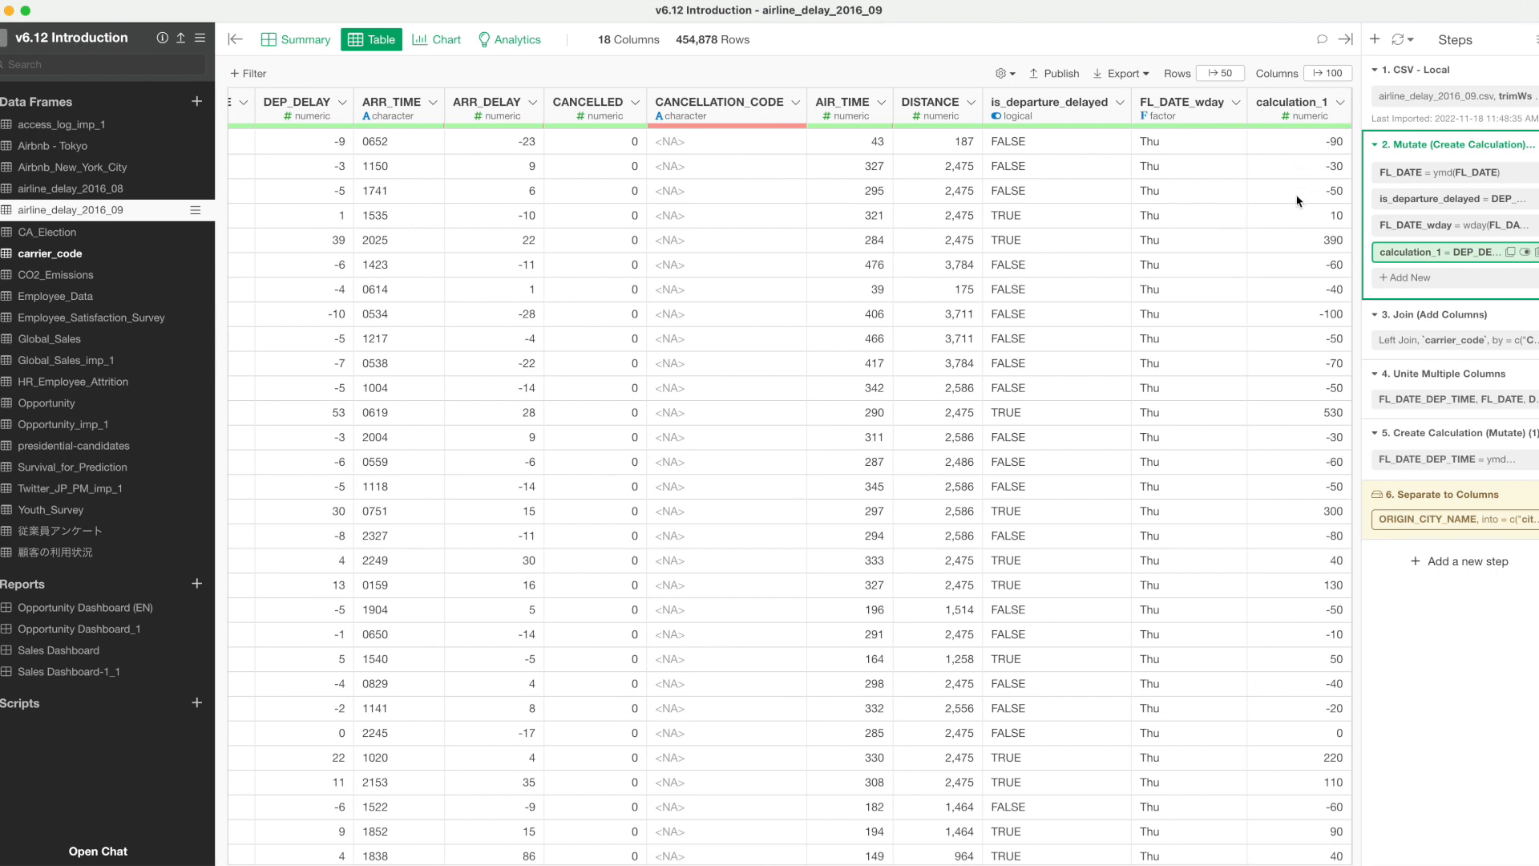
Select the cached Separate to Columns step and run it again to refresh its data.
mouse_move(1391, 505)
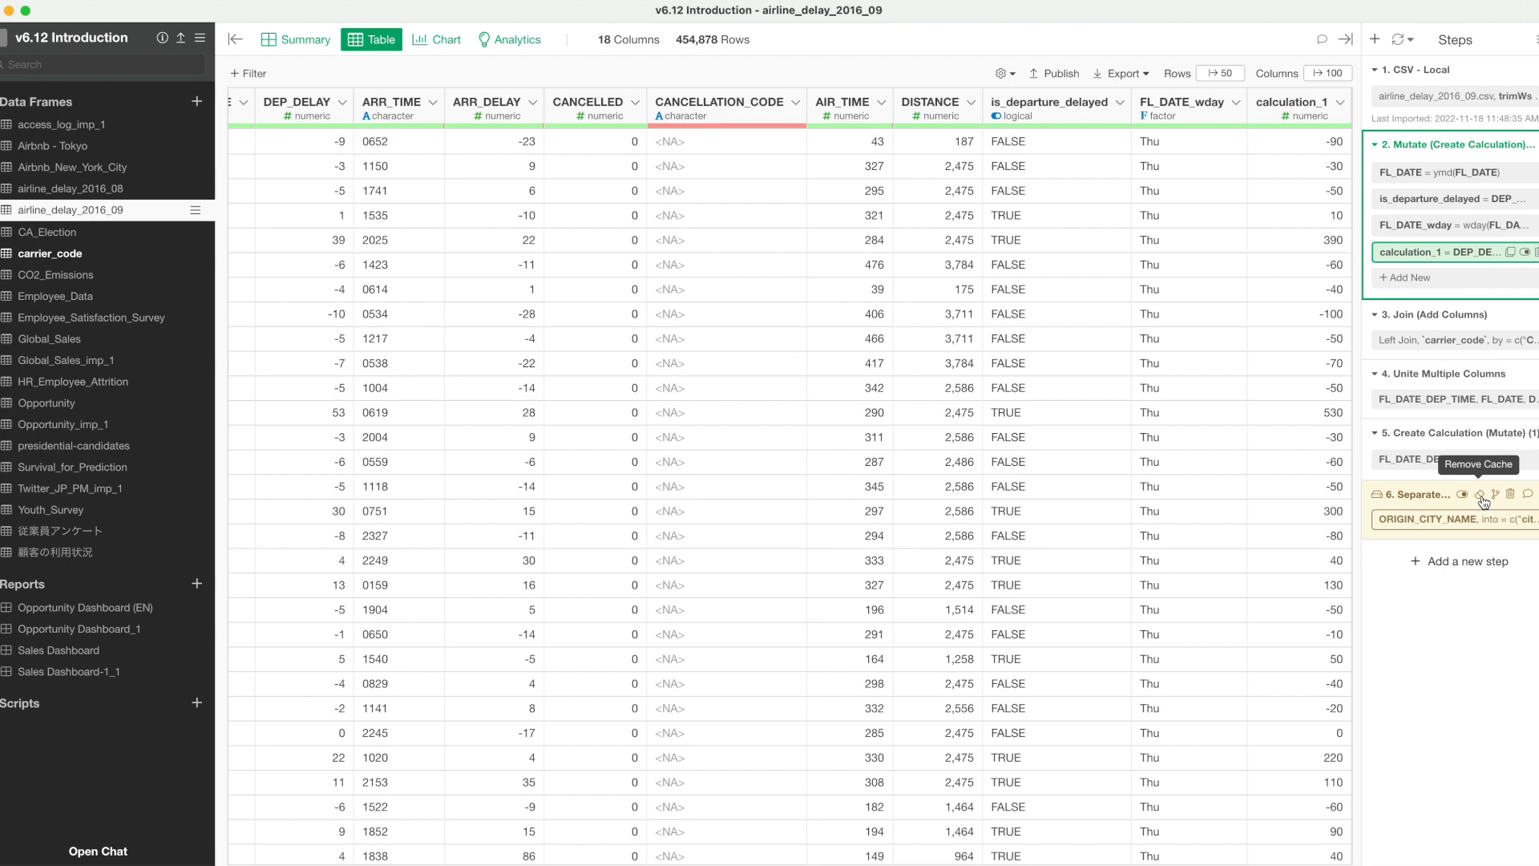
click(1420, 503)
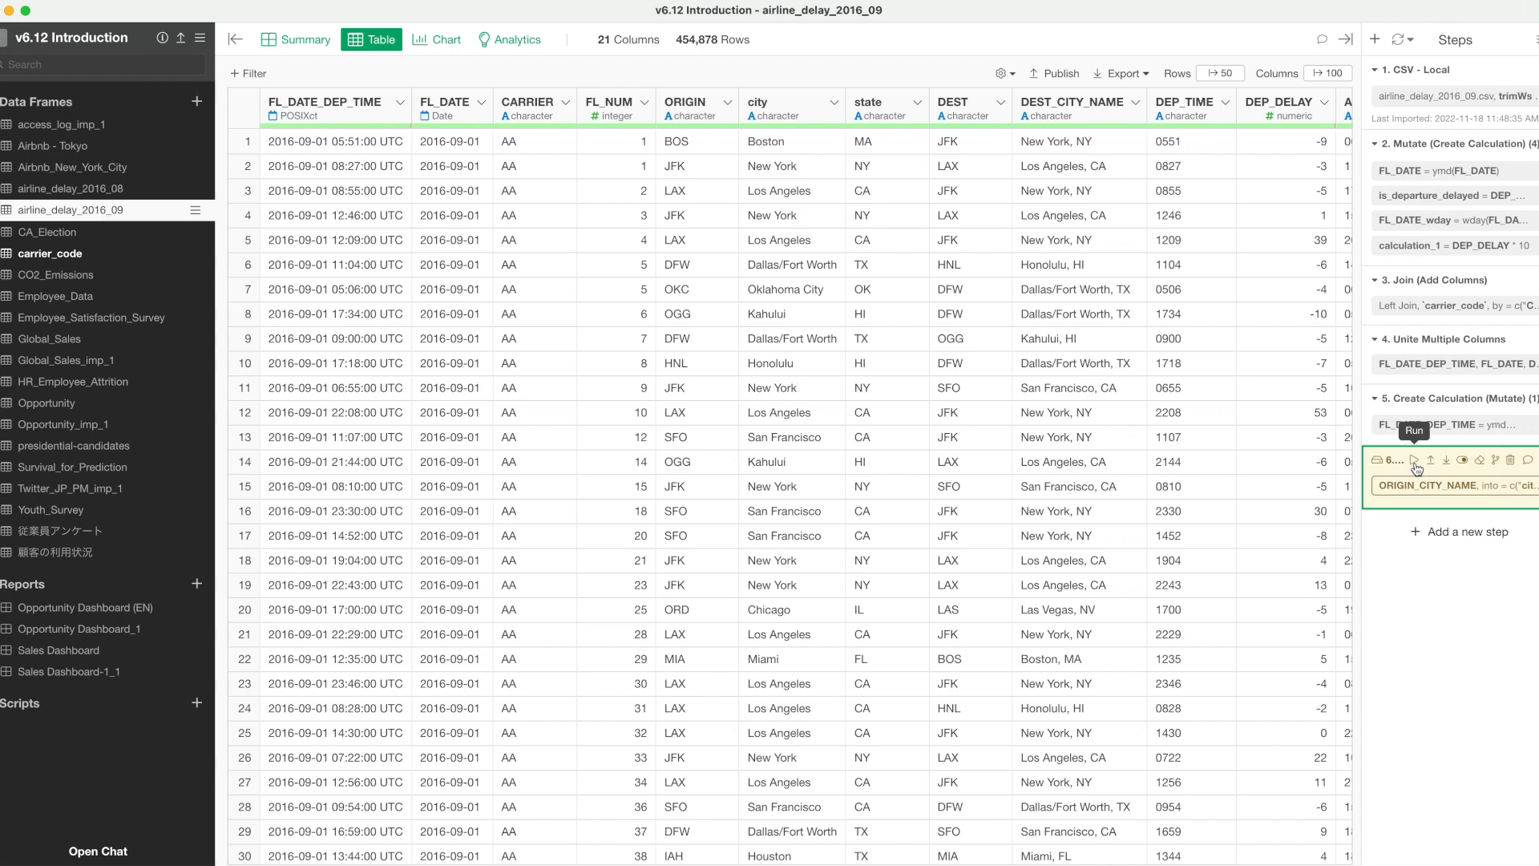
click(1416, 465)
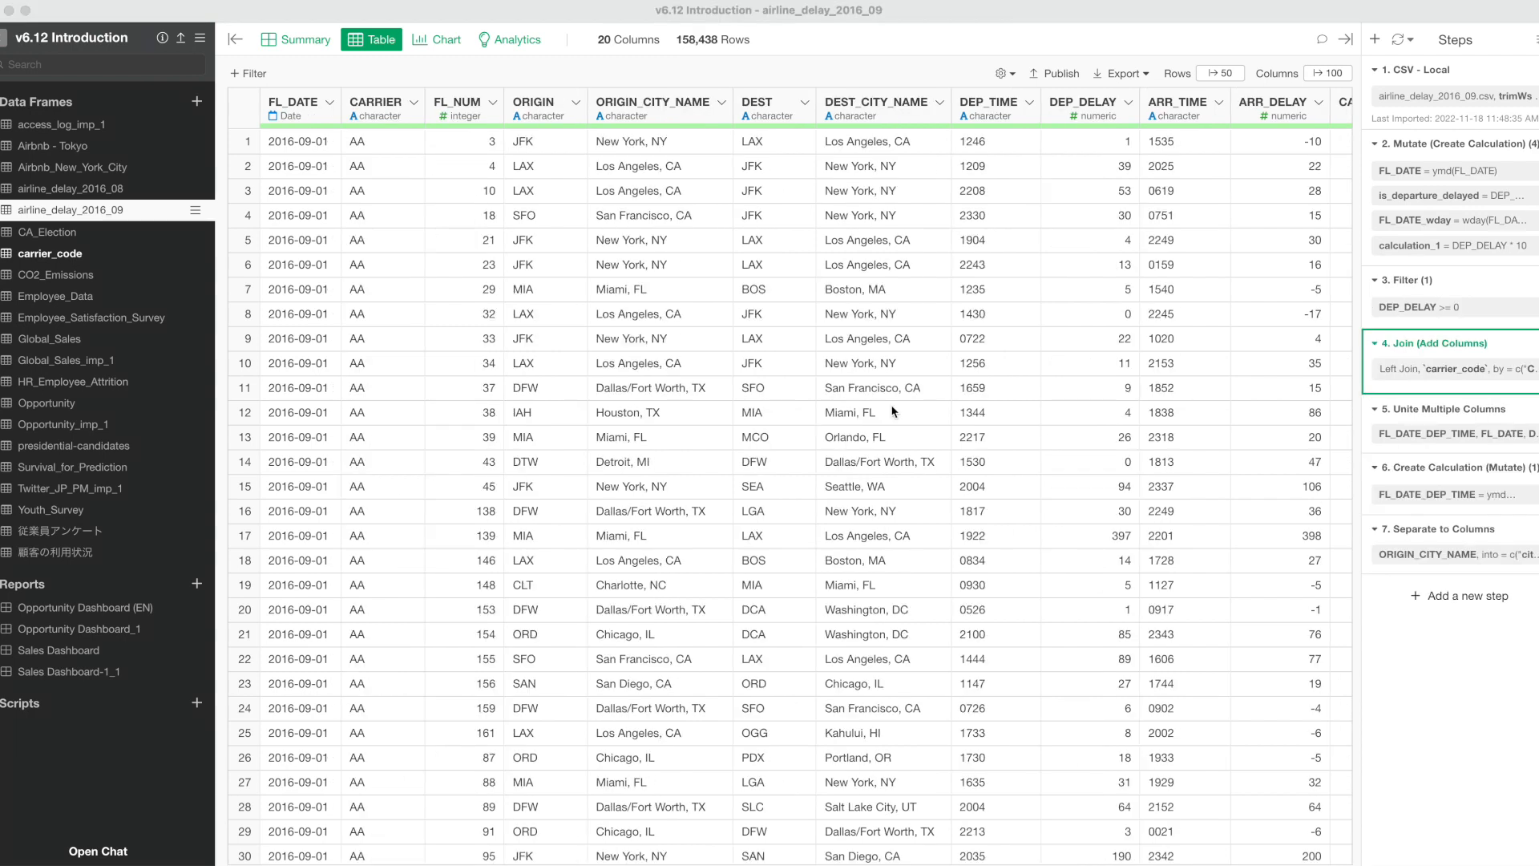
Disable the DEP_DELAY >= 0 Filter step and enable it again.
click(1433, 322)
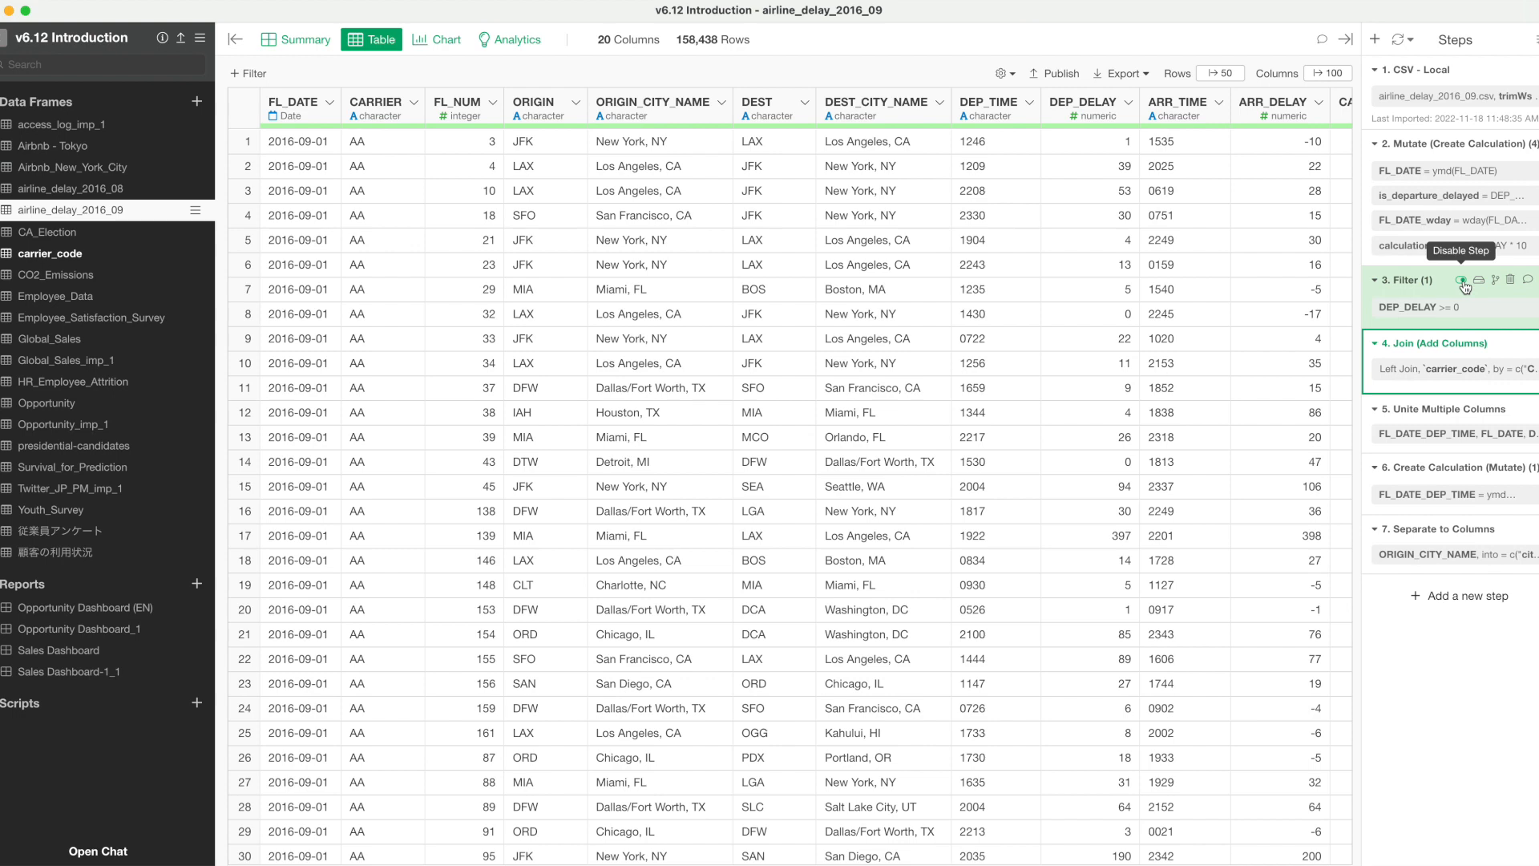
click(1463, 284)
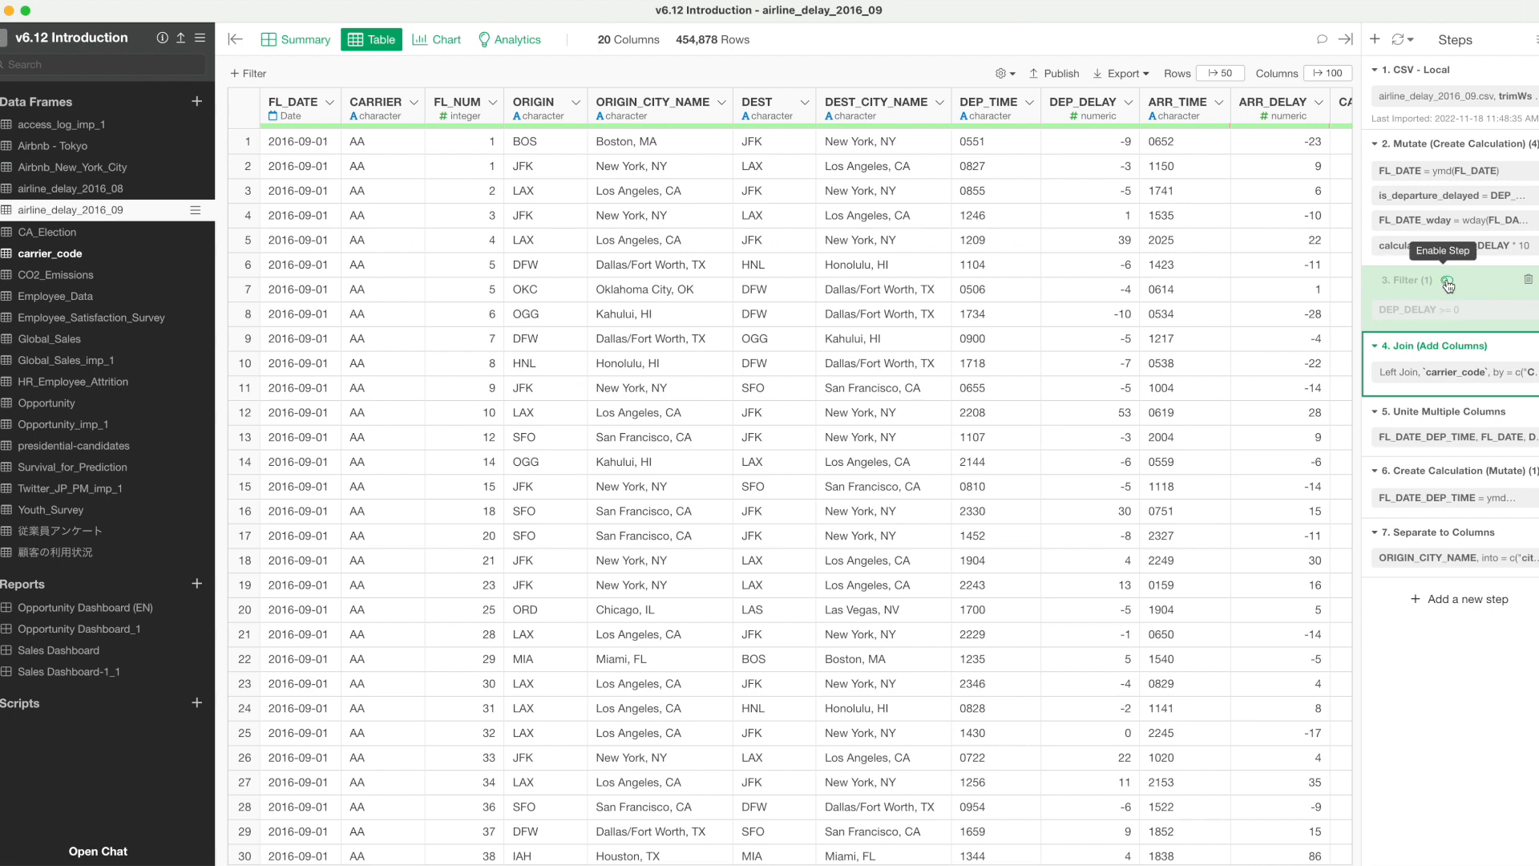
click(1448, 282)
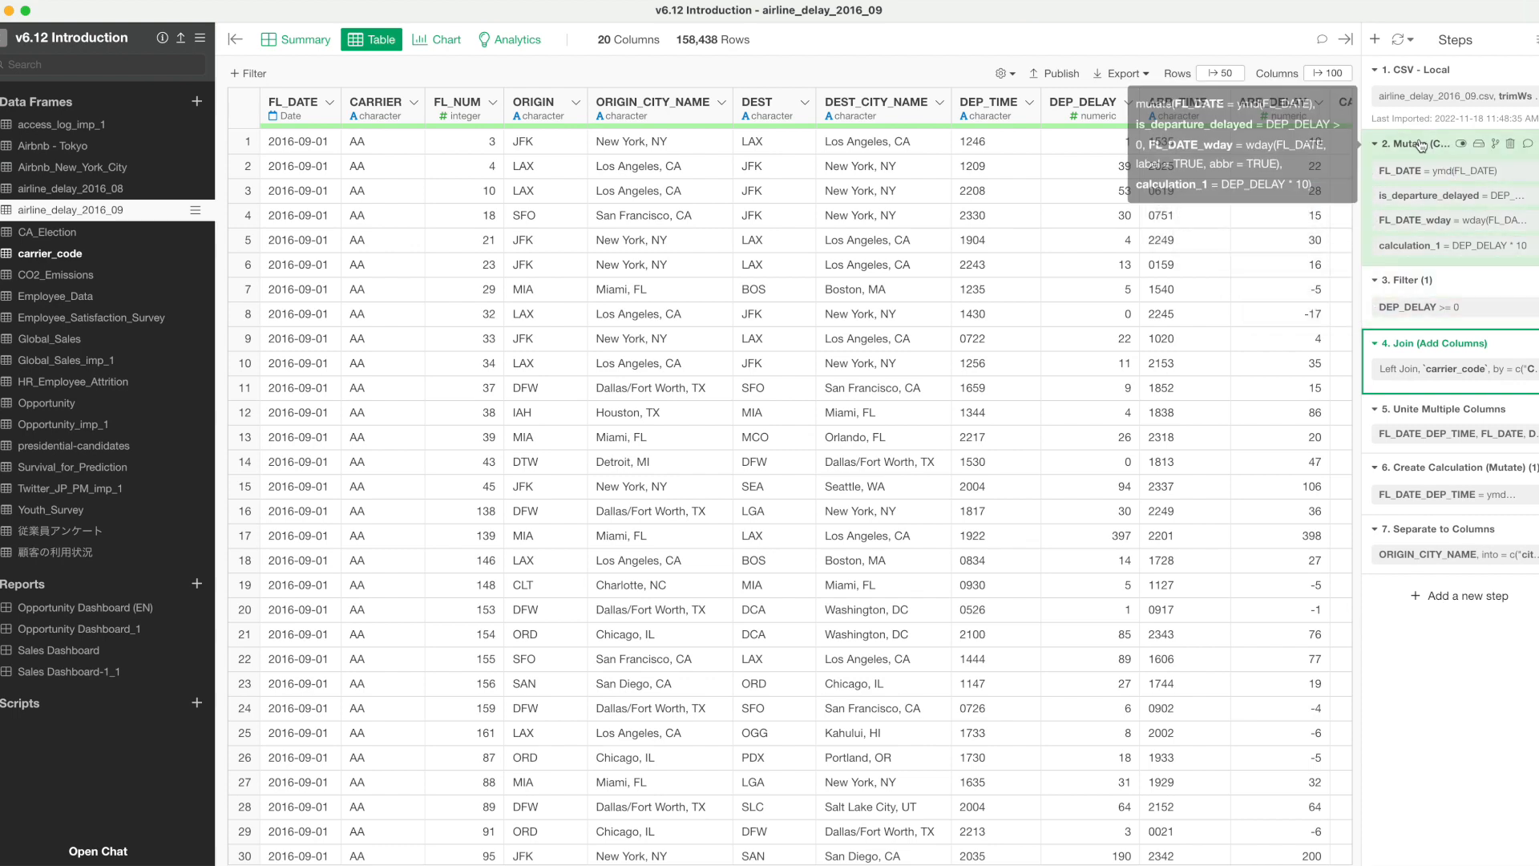
Disable only the calculation_1 calculation within the first Mutate step of airline_delay_2016_09.
click(1420, 197)
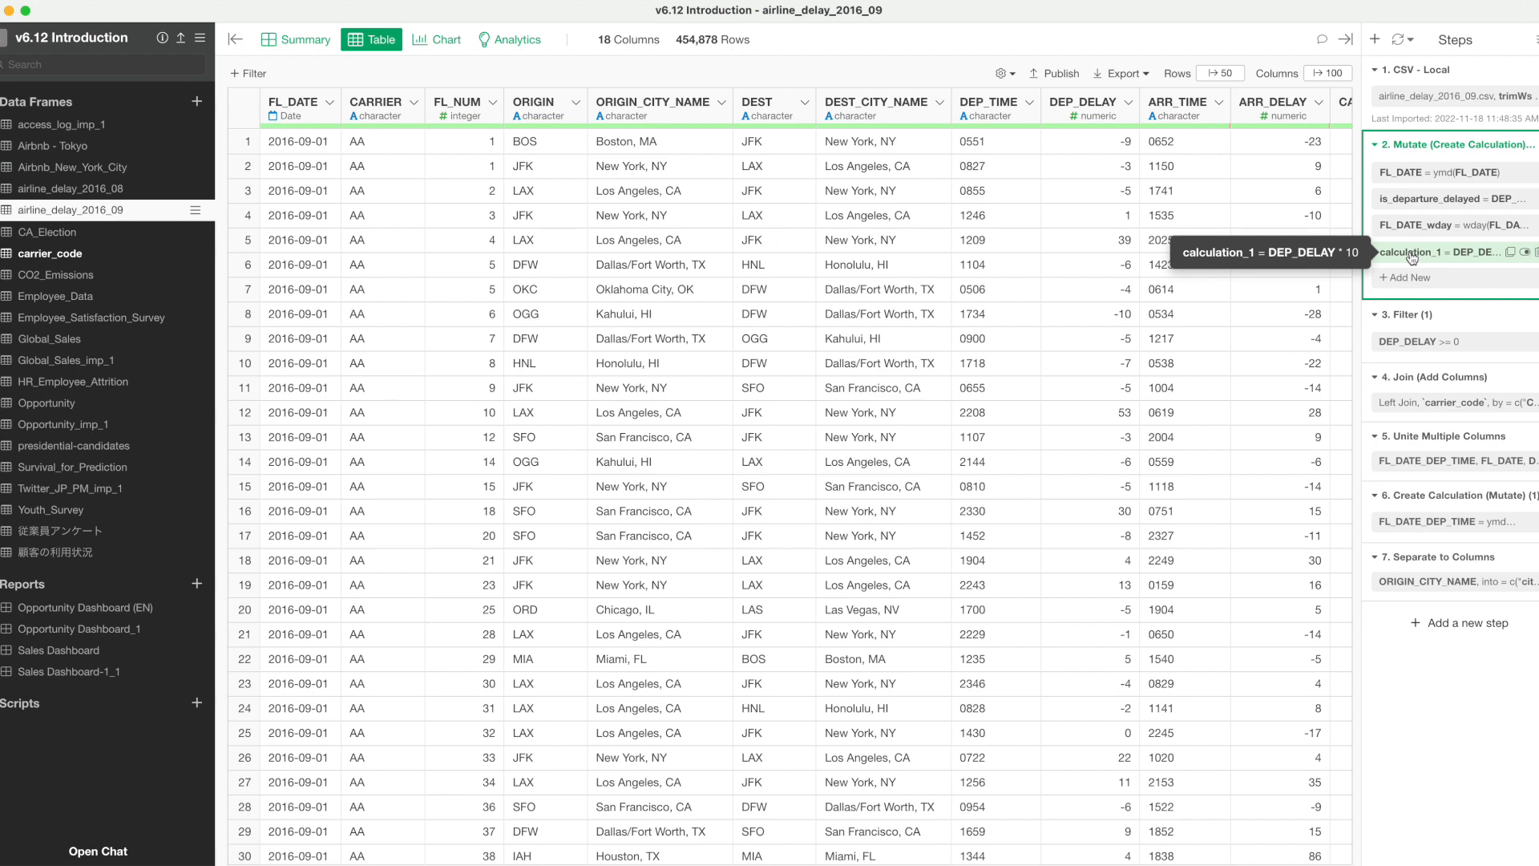
click(1525, 255)
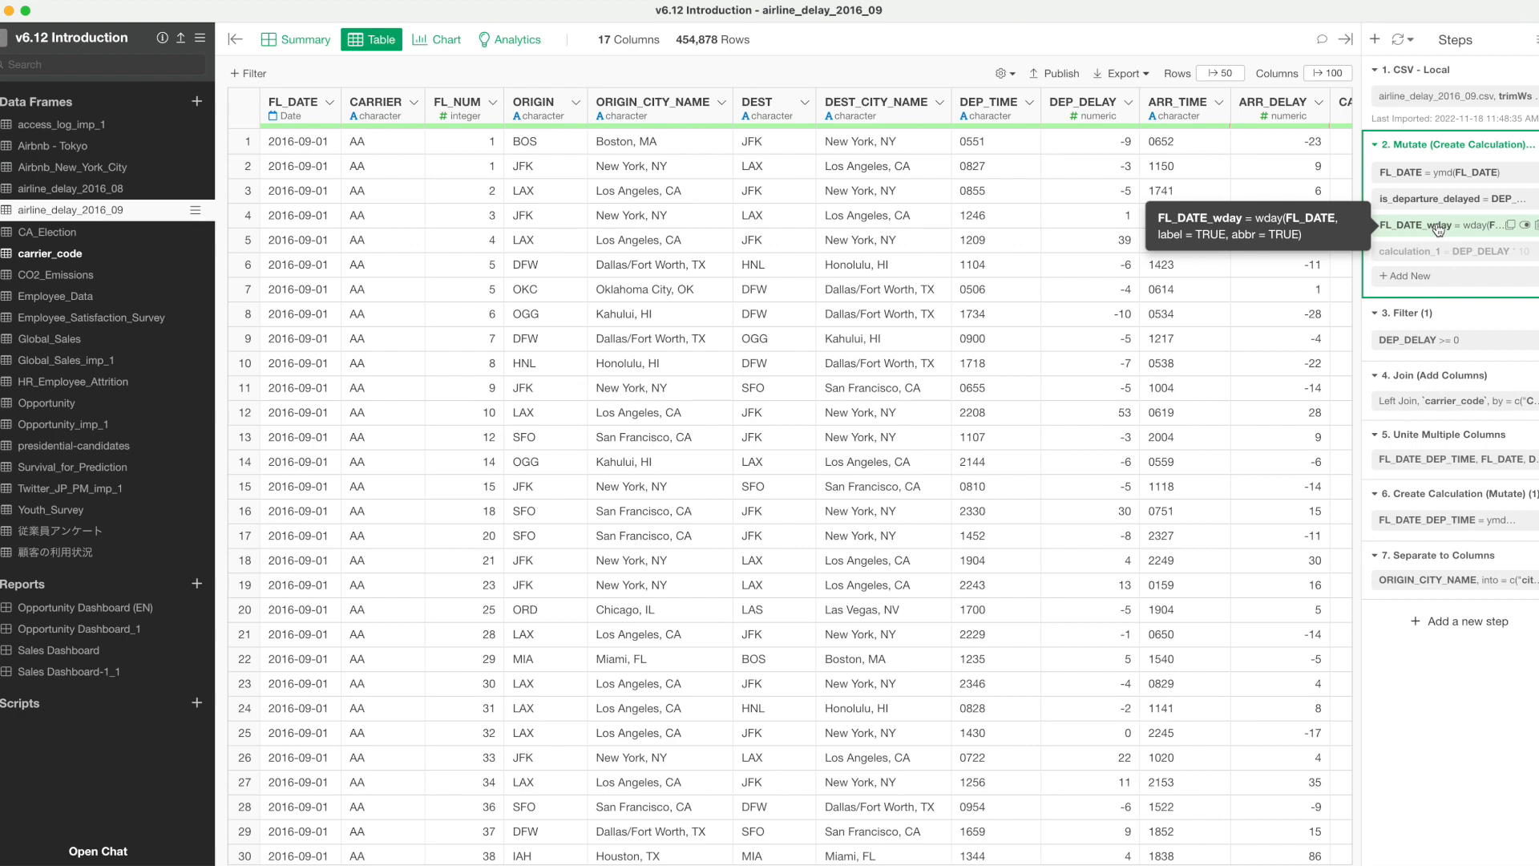
Save the data of the FL_DATE_DEP_TIME Create Calculation step as a new data frame with steps, keeping the suggested name.
click(1414, 495)
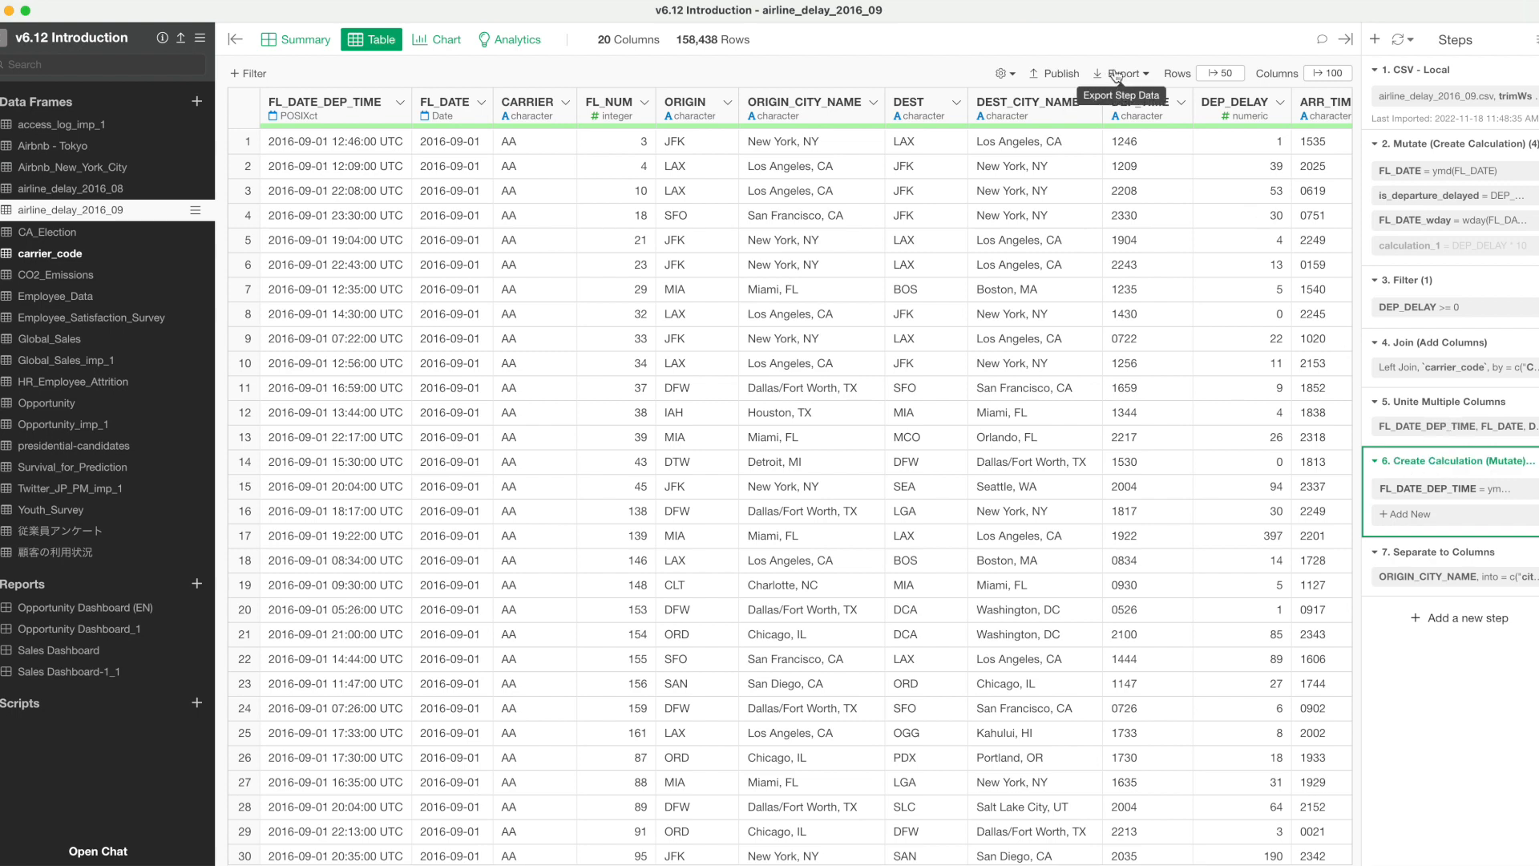
click(1446, 465)
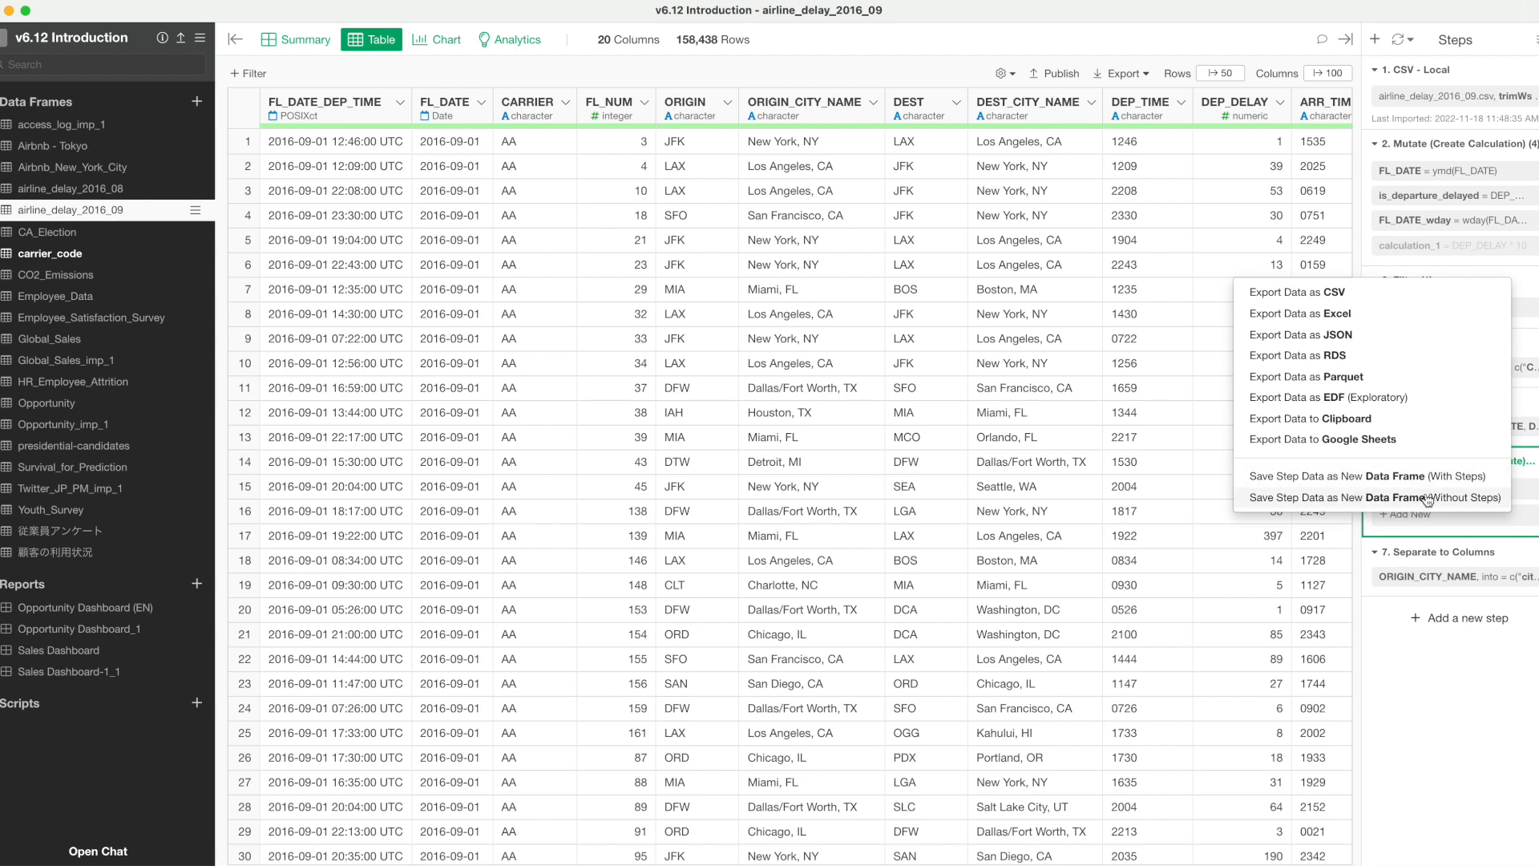
click(1414, 486)
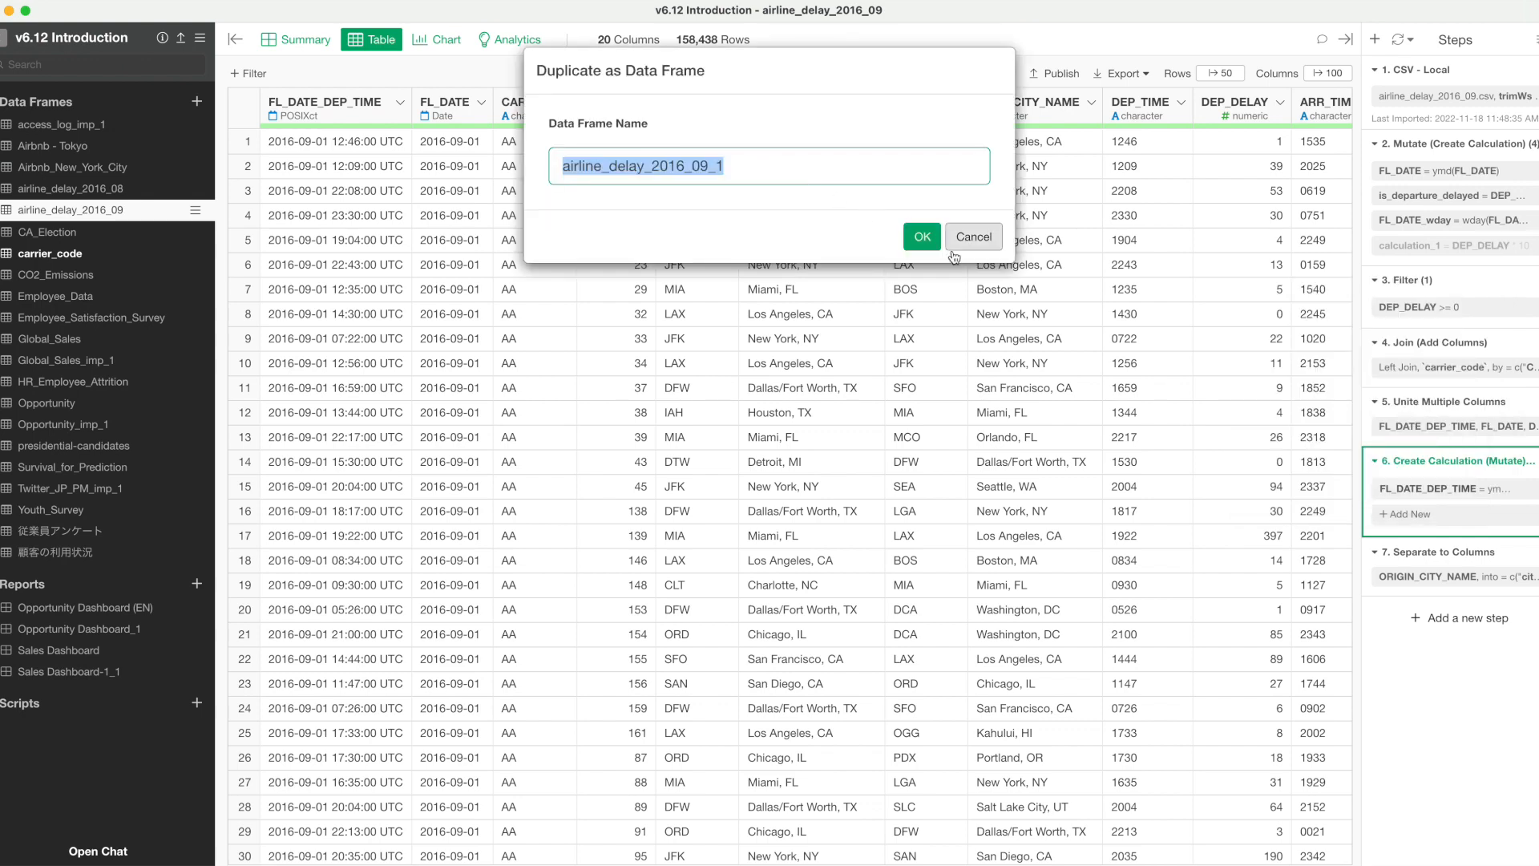
click(922, 237)
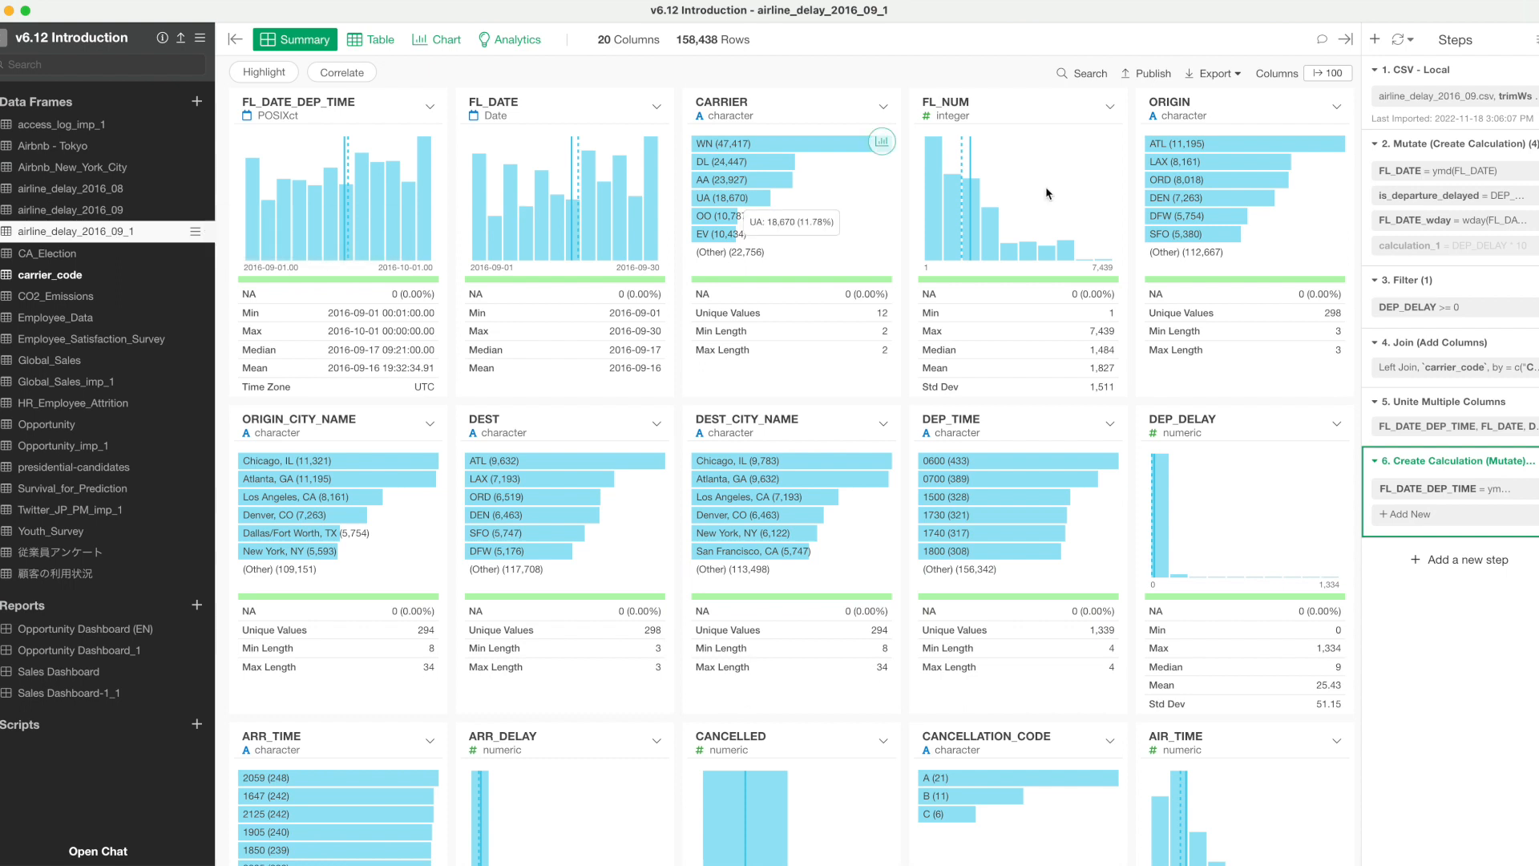
mouse_move(1417, 466)
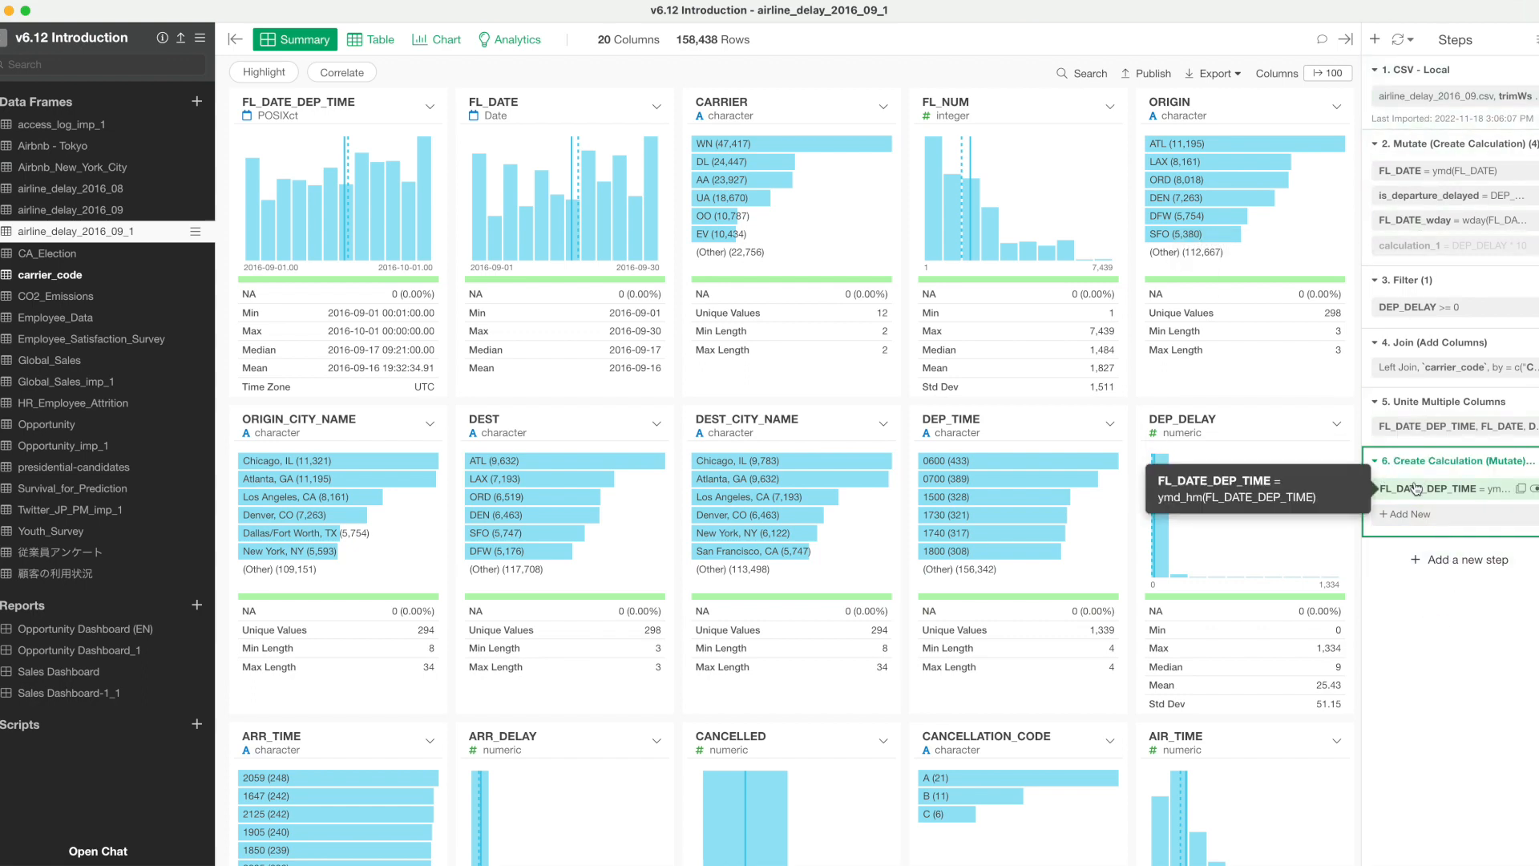
Save the same airline_delay_2016_09 step data as a new data frame without steps, and show the new data frame as a table.
click(81, 209)
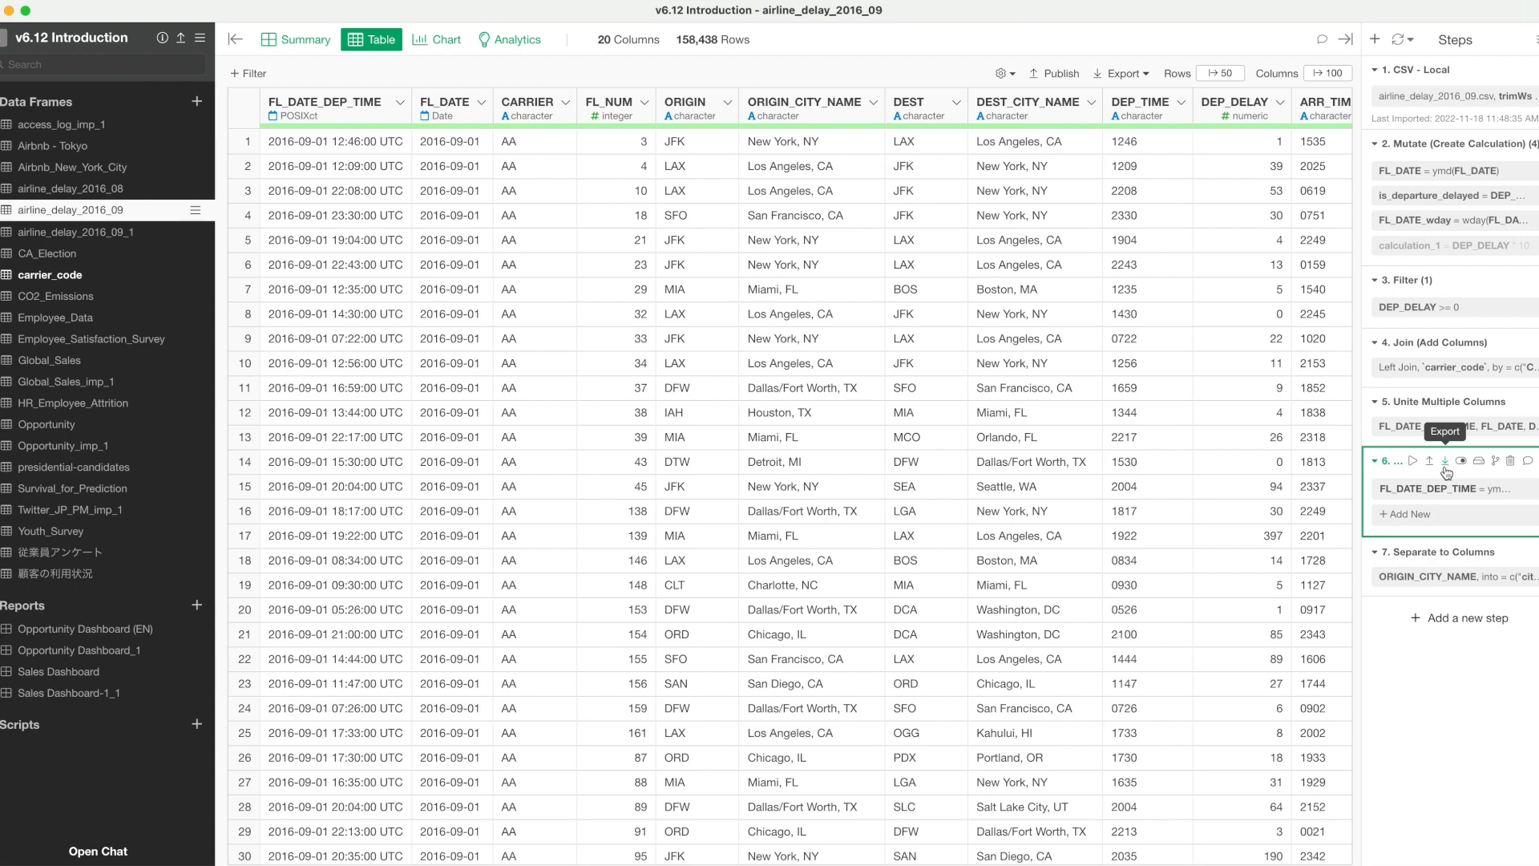
click(1445, 470)
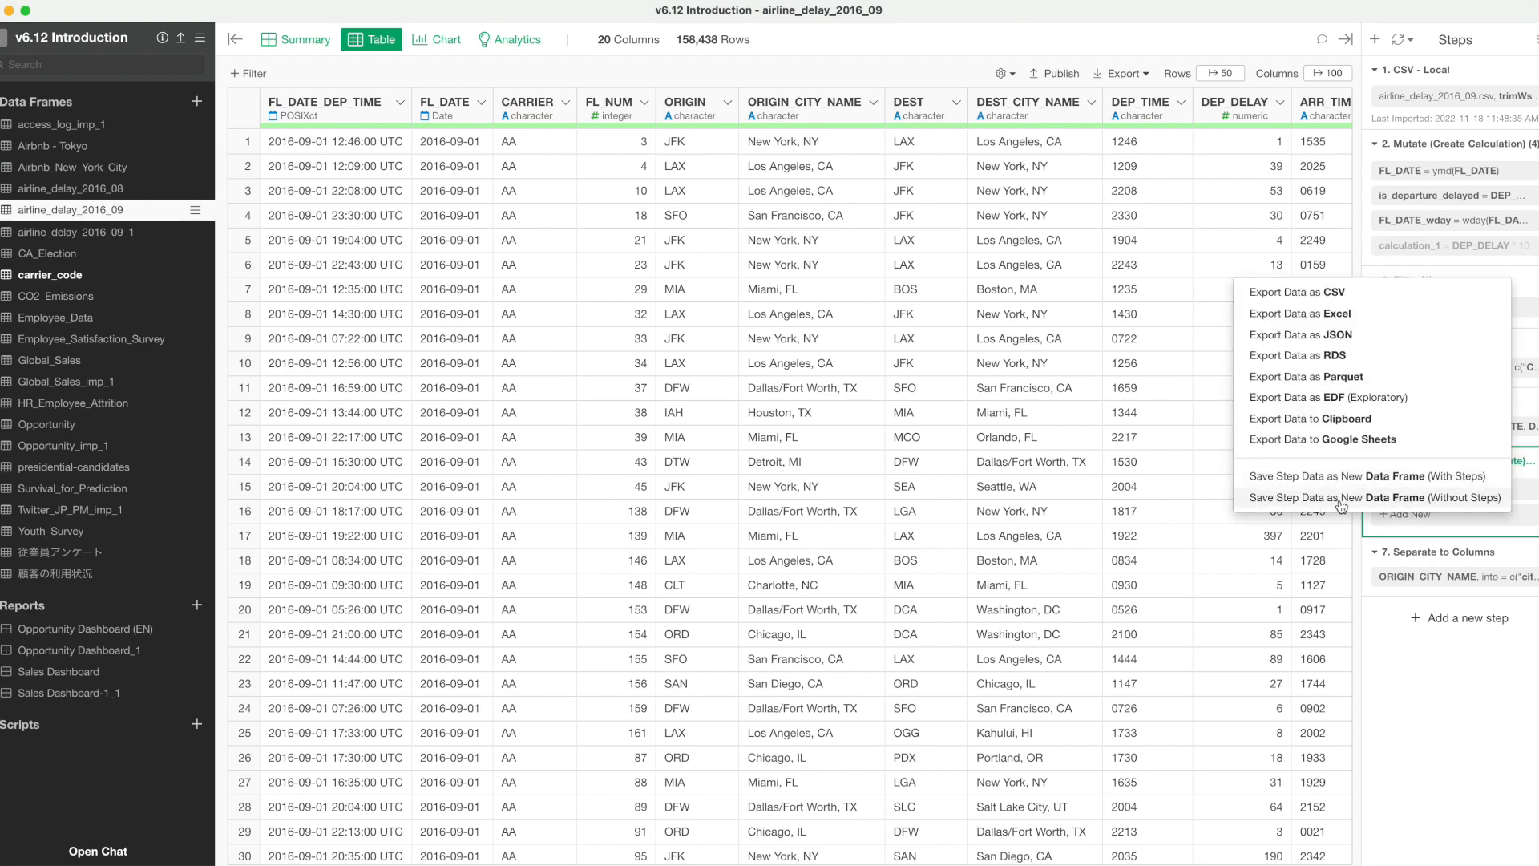
click(1473, 498)
click(914, 239)
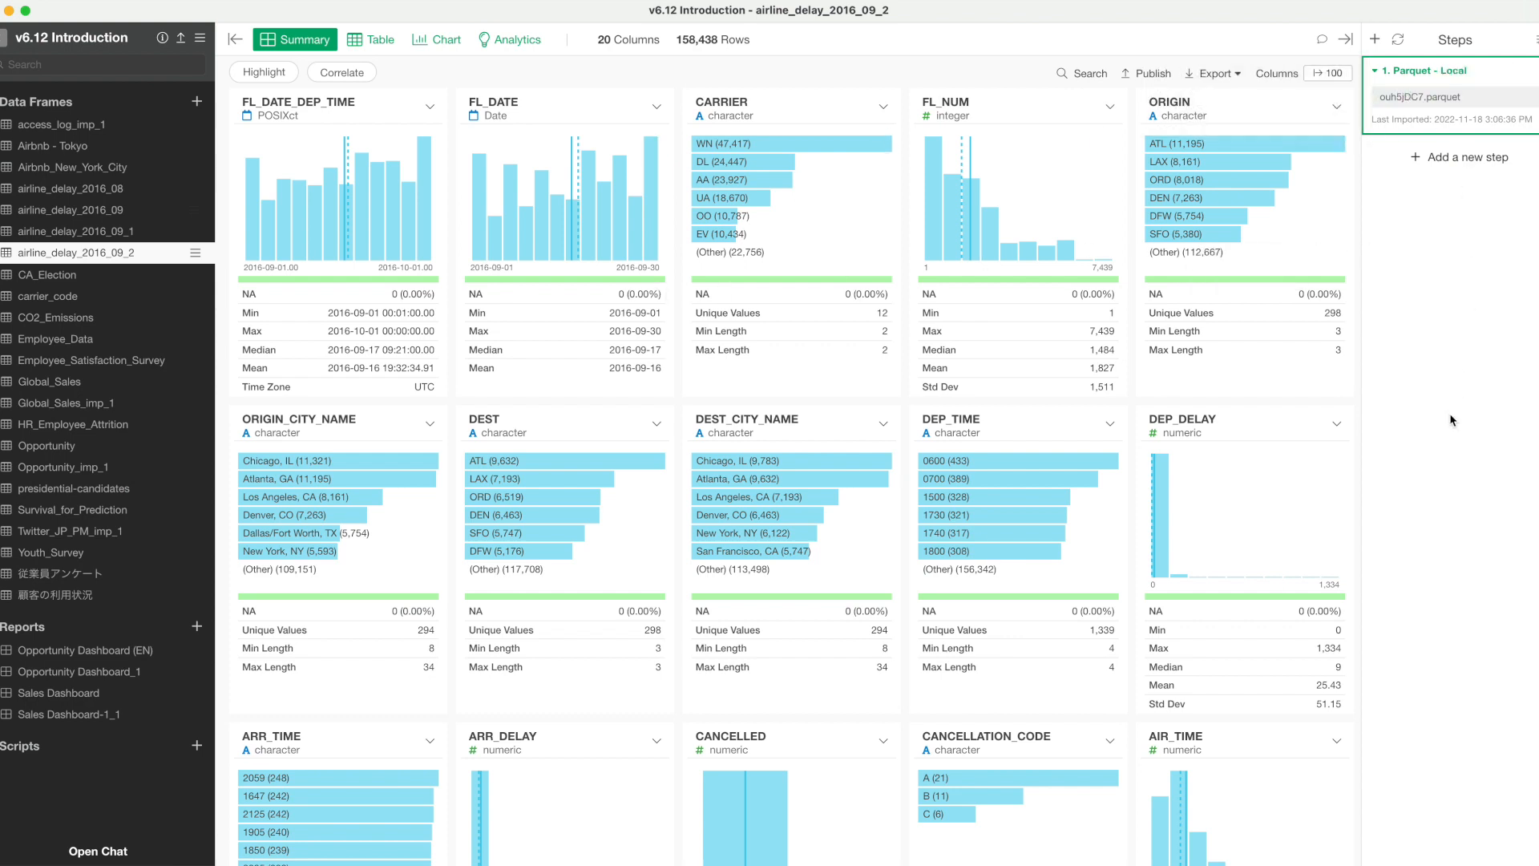
click(372, 44)
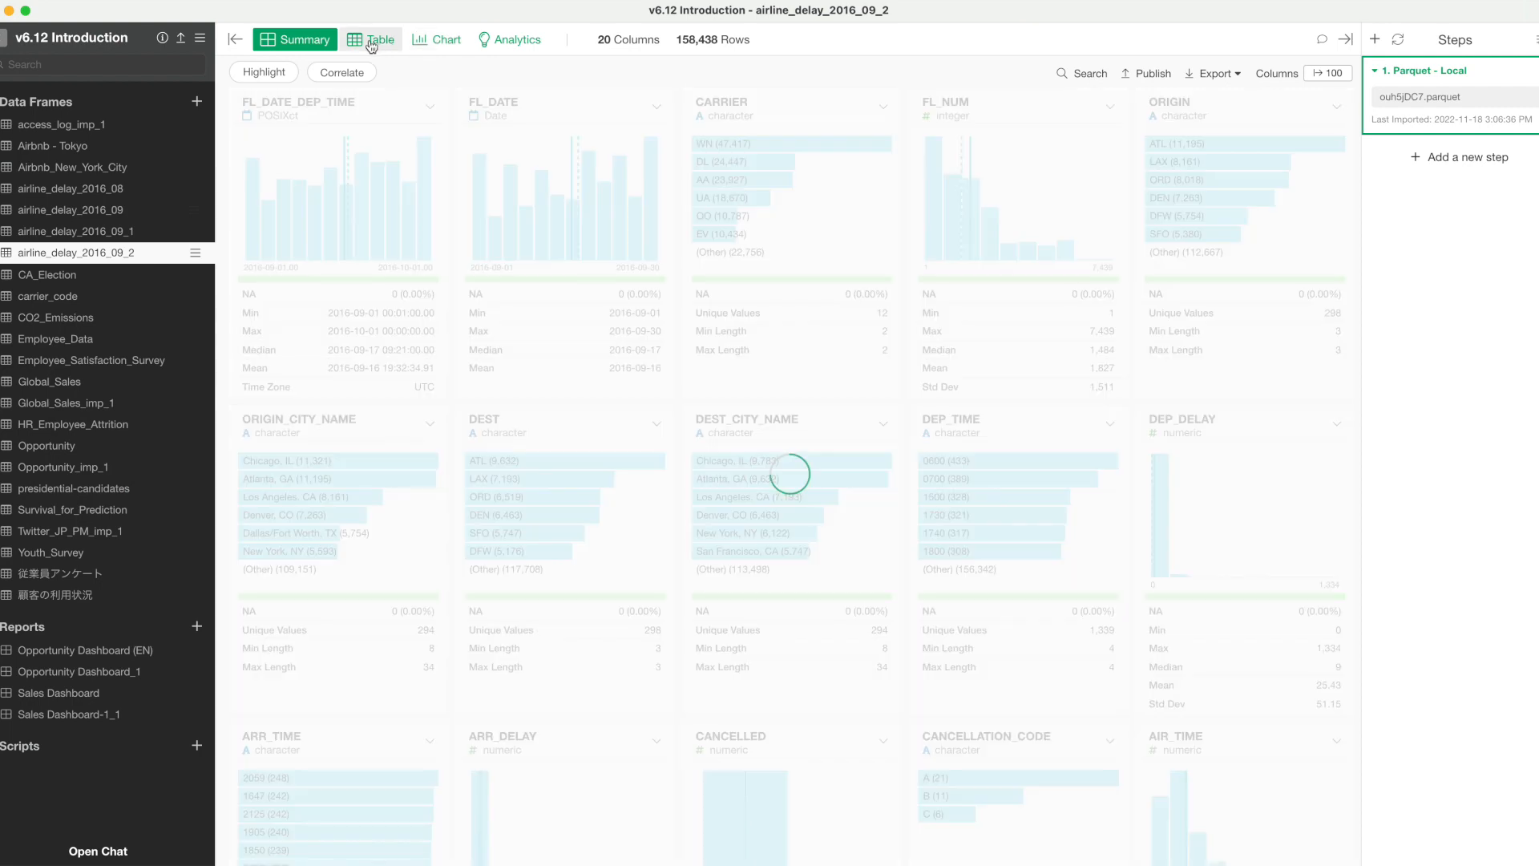